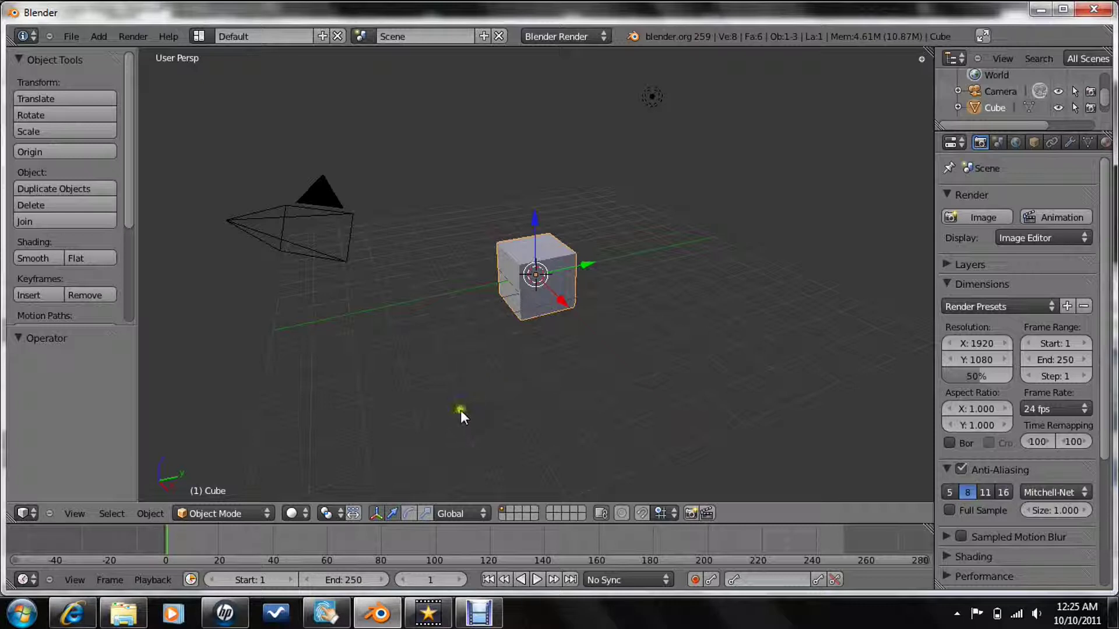
Orbit the view to bring the camera into sight and select it.
{"action": "mouse_move", "coordinate": [463, 428]}
{"action": "middle_mouse_down"}
{"action": "mouse_move", "coordinate": [475, 309]}
{"action": "mouse_move", "coordinate": [560, 365]}
{"action": "mouse_move", "coordinate": [578, 480]}
{"action": "middle_mouse_up"}
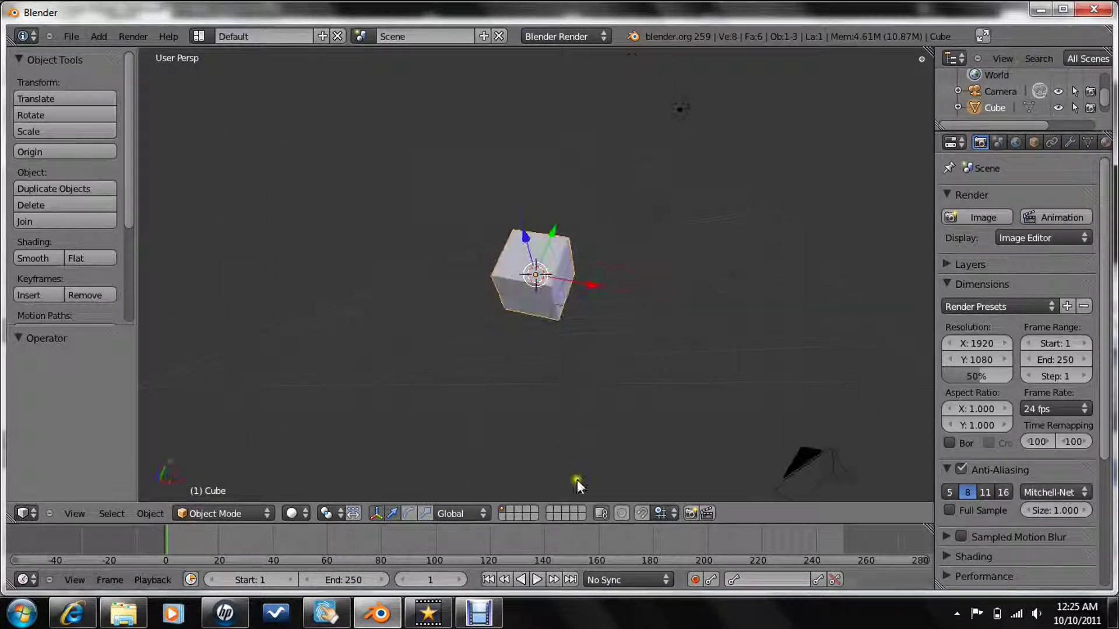
{"action": "mouse_move", "coordinate": [537, 348]}
{"action": "middle_mouse_down"}
{"action": "mouse_move", "coordinate": [475, 279]}
{"action": "mouse_move", "coordinate": [483, 285]}
{"action": "mouse_move", "coordinate": [568, 239]}
{"action": "mouse_move", "coordinate": [588, 263]}
{"action": "middle_mouse_up"}
{"action": "middle_click_drag", "start_coordinate": [613, 304], "coordinate": [560, 342]}
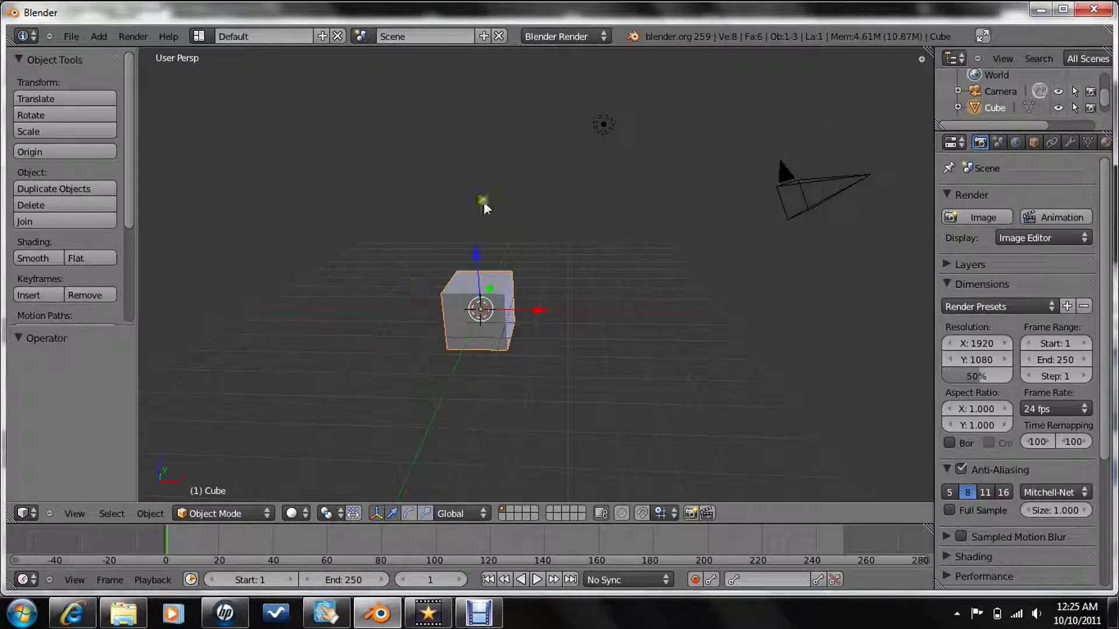
{"action": "mouse_move", "coordinate": [476, 275]}
{"action": "middle_mouse_down"}
{"action": "mouse_move", "coordinate": [480, 315]}
{"action": "mouse_move", "coordinate": [527, 387]}
{"action": "mouse_move", "coordinate": [627, 305]}
{"action": "mouse_move", "coordinate": [567, 280]}
{"action": "mouse_move", "coordinate": [398, 311]}
{"action": "mouse_move", "coordinate": [459, 314]}
{"action": "middle_mouse_up"}
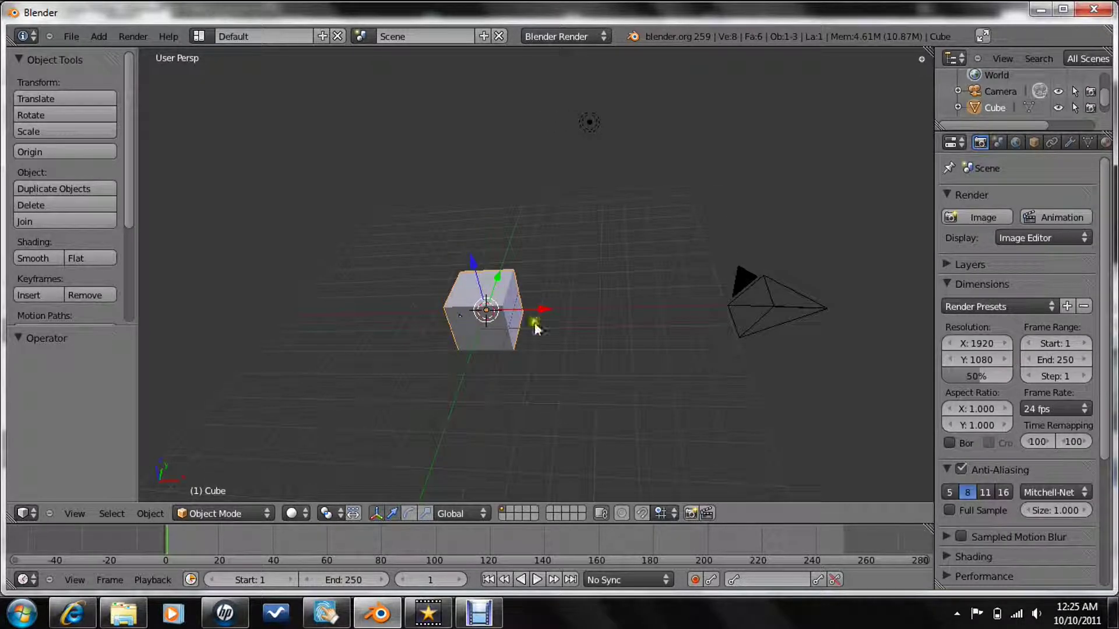
{"action": "right_click", "coordinate": [753, 309]}
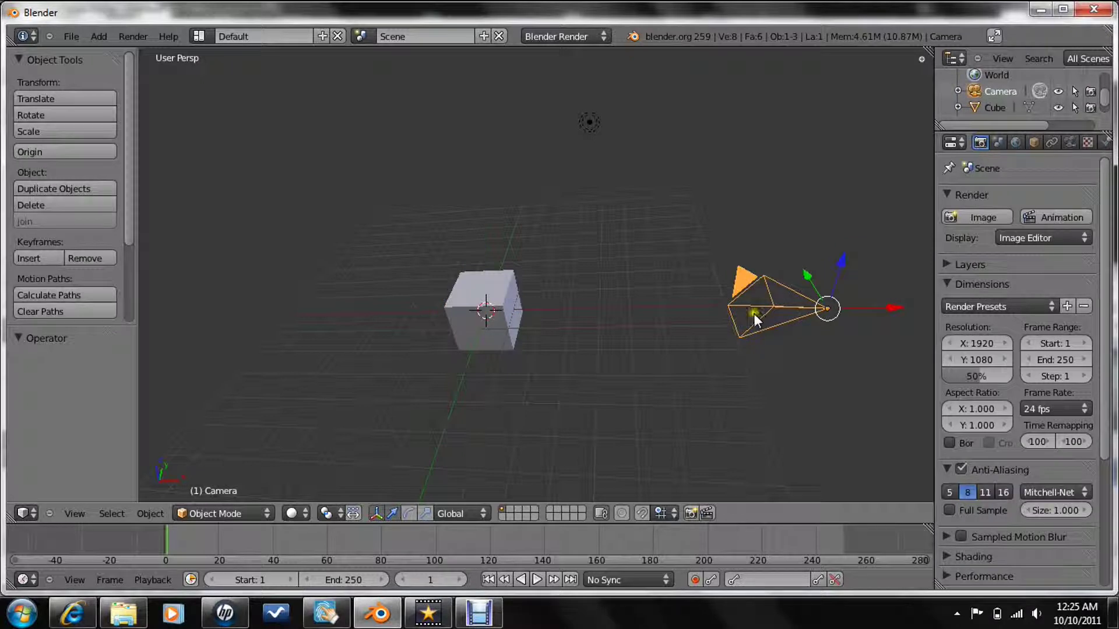
Delete the default cube and add a mesh plane at the origin.
{"action": "right_click", "coordinate": [487, 289]}
{"action": "key", "text": "x"}
{"action": "left_click", "coordinate": [487, 291]}
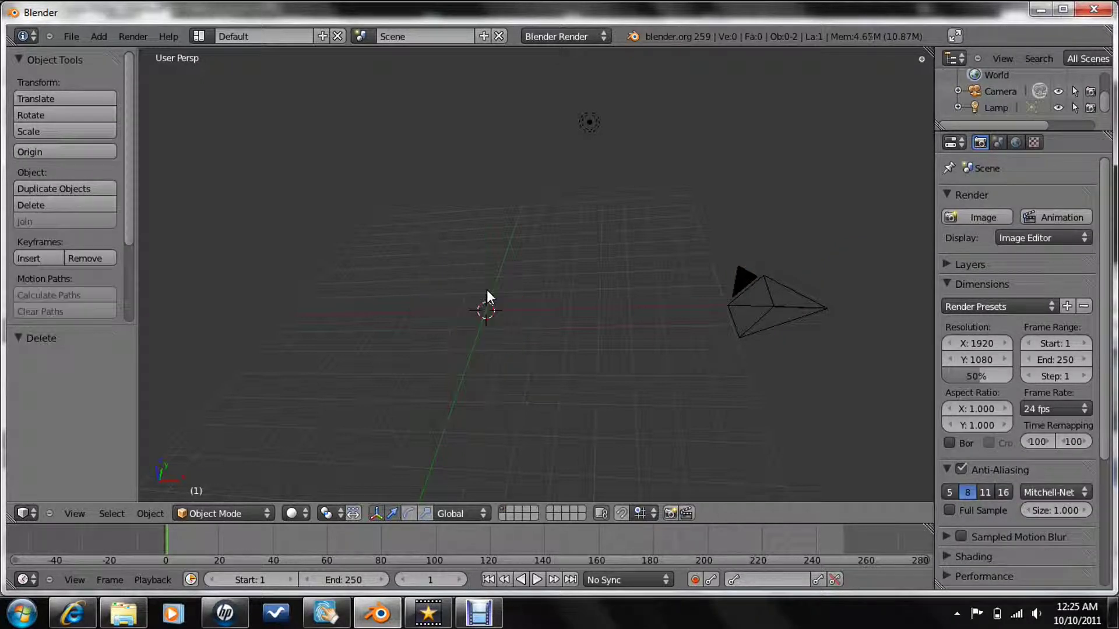
{"action": "key", "text": "shift+a"}
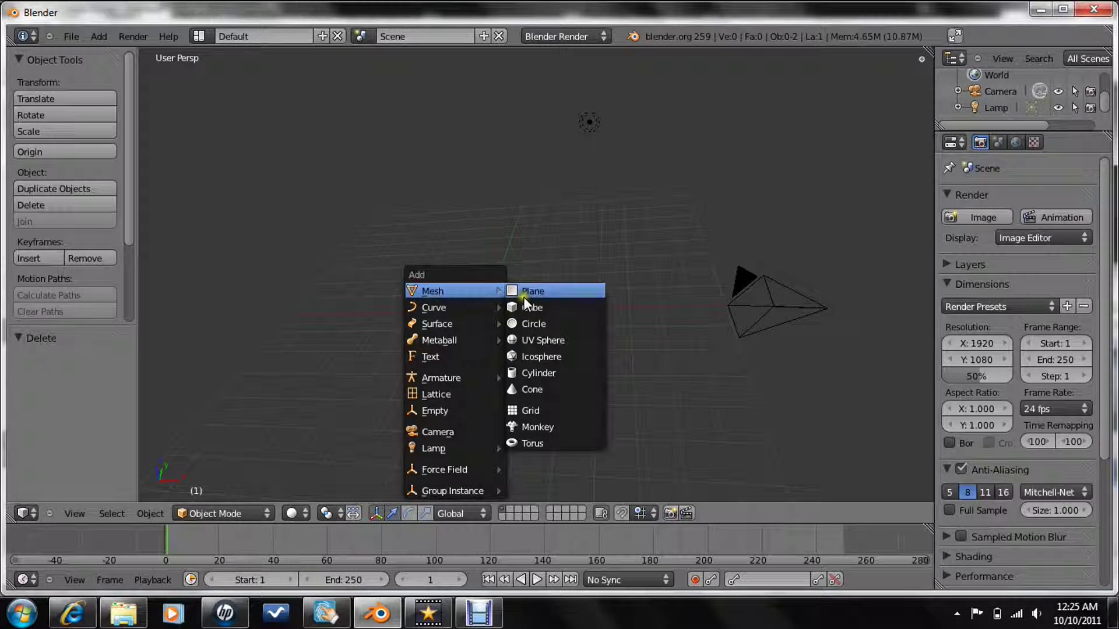
{"action": "left_click", "coordinate": [528, 291]}
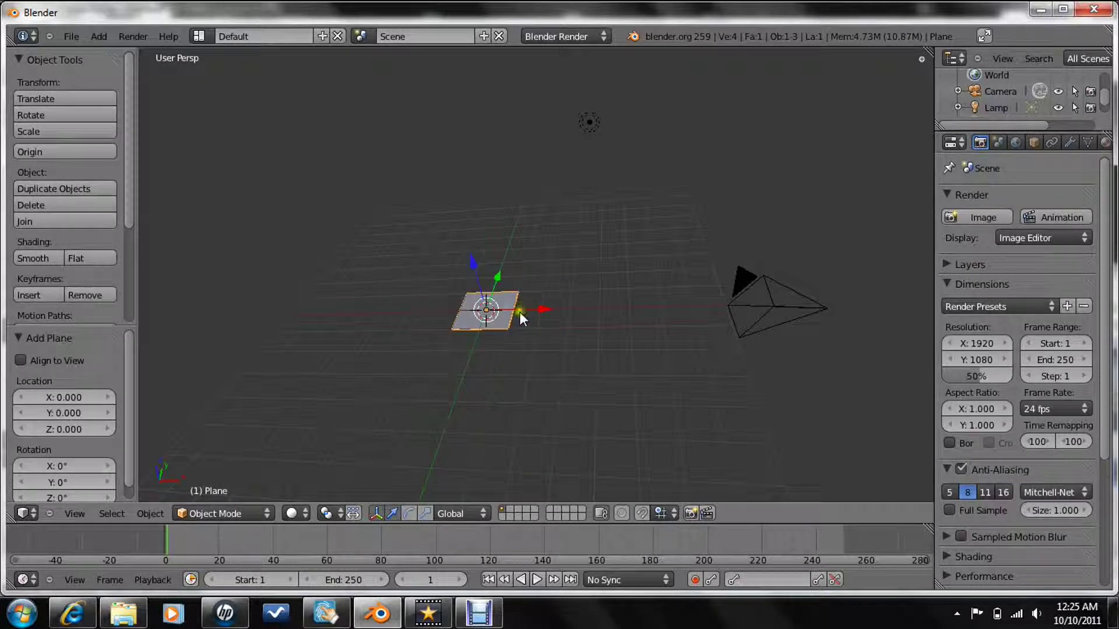
Clear the camera's rotation and location, then raise it along Z above the plane.
{"action": "right_click", "coordinate": [790, 318]}
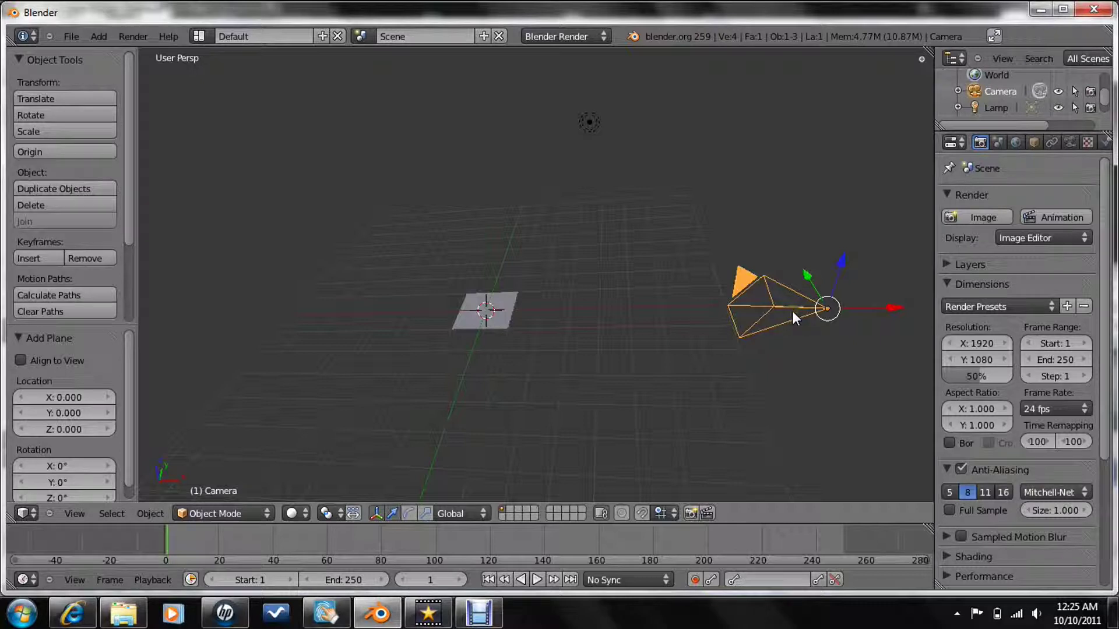
{"action": "key", "text": "alt+r"}
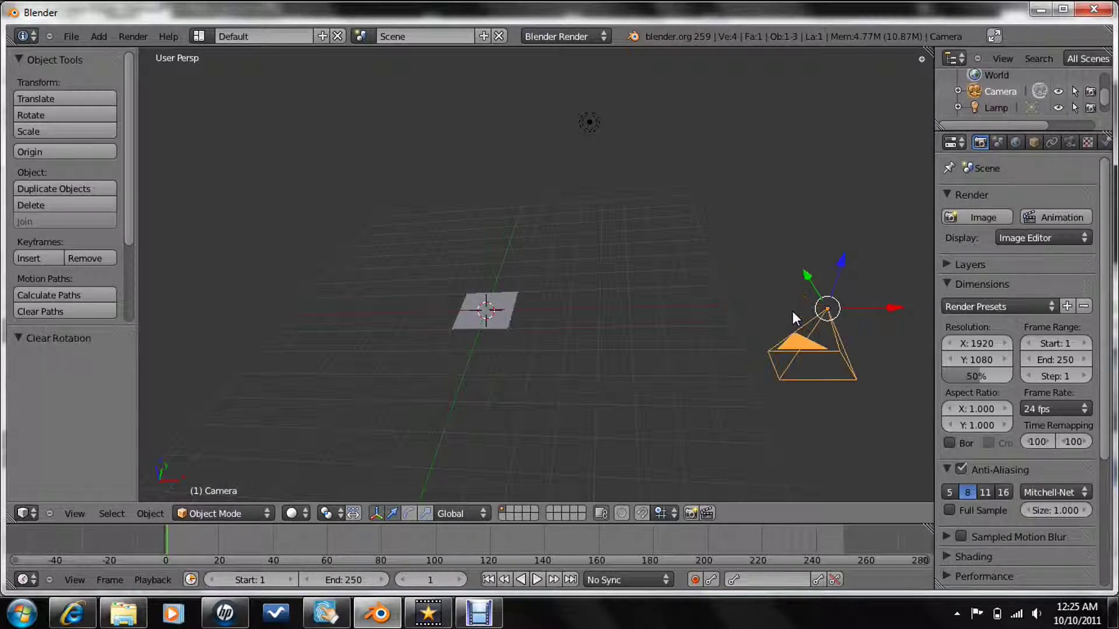
{"action": "key", "text": "alt+g"}
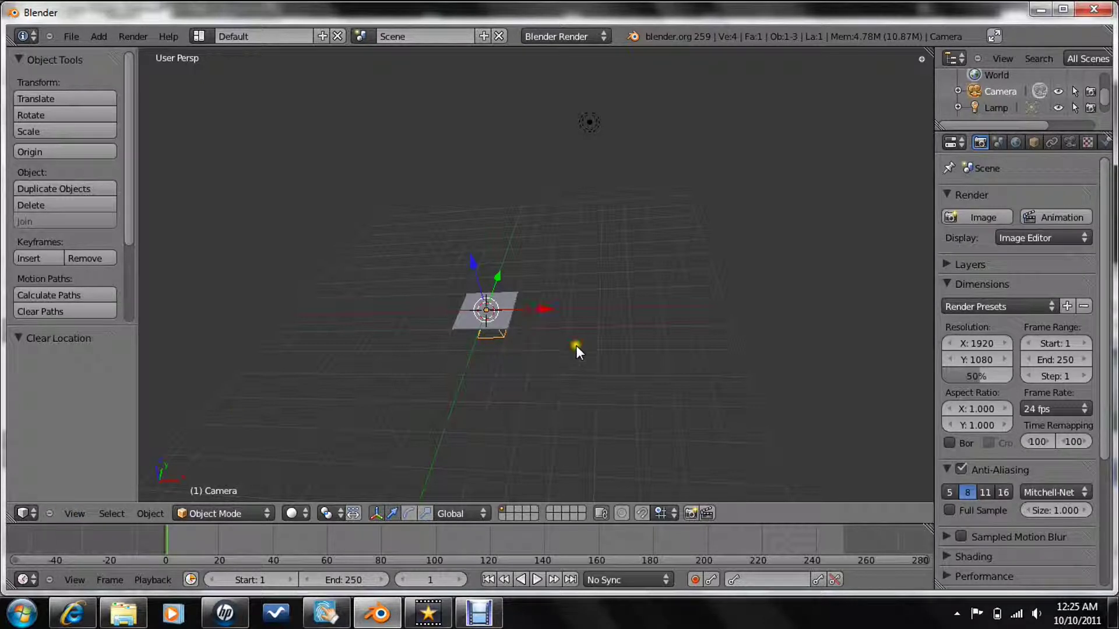
{"action": "key", "text": "g"}
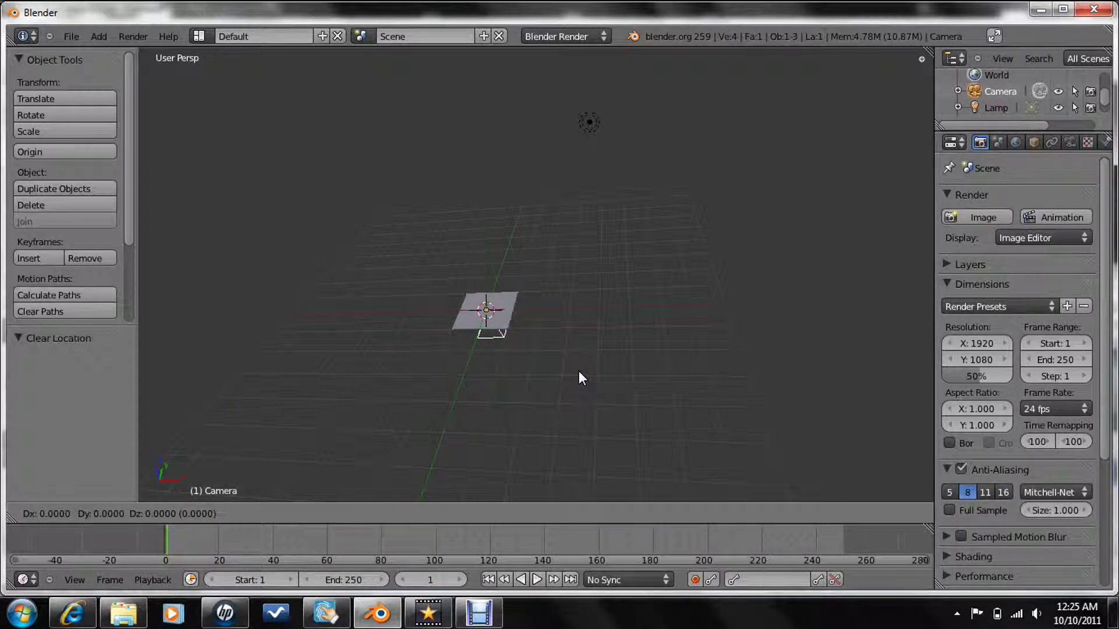
{"action": "key", "text": "z"}
{"action": "left_click", "coordinate": [578, 378]}
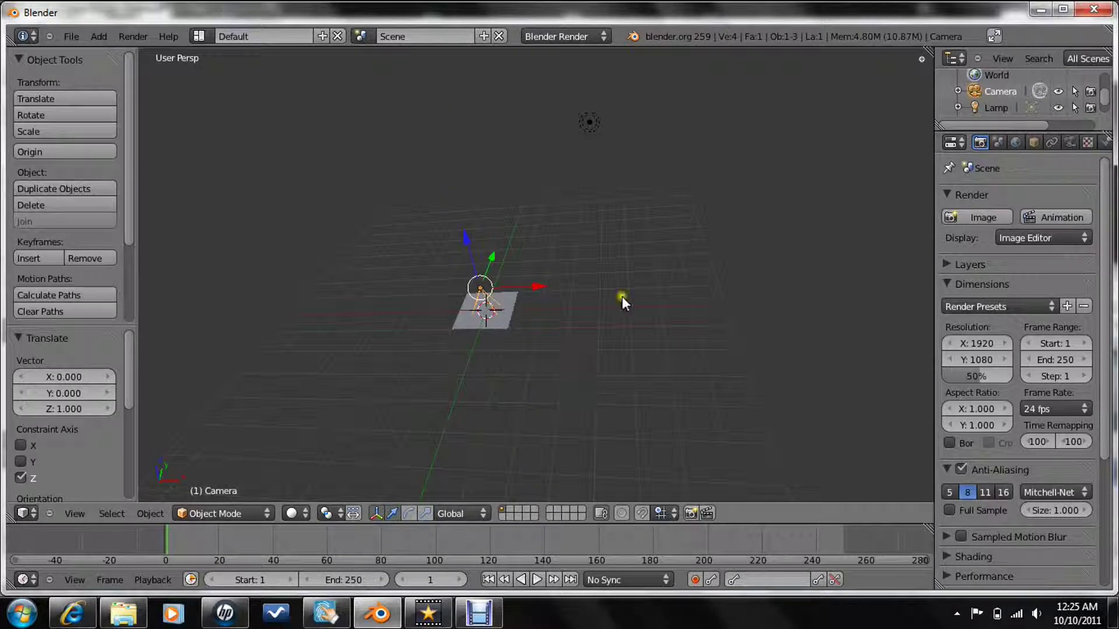
Set the camera lens to Orthographic, view through the camera, and select the plane.
{"action": "left_click", "coordinate": [1070, 142]}
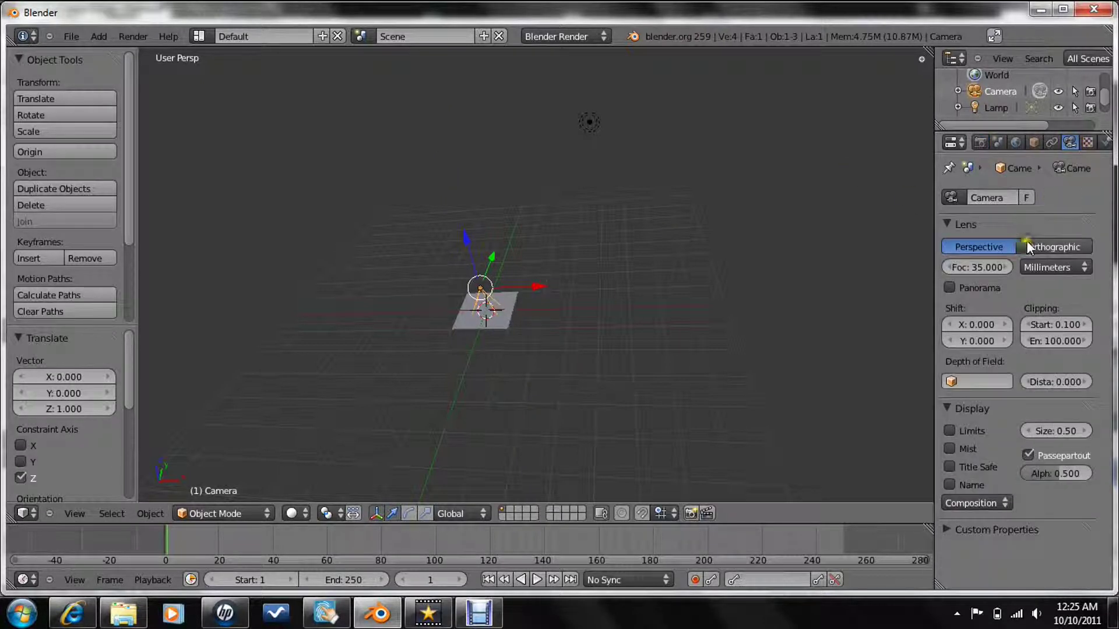
{"action": "left_click", "coordinate": [1050, 247]}
{"action": "left_click", "coordinate": [74, 514]}
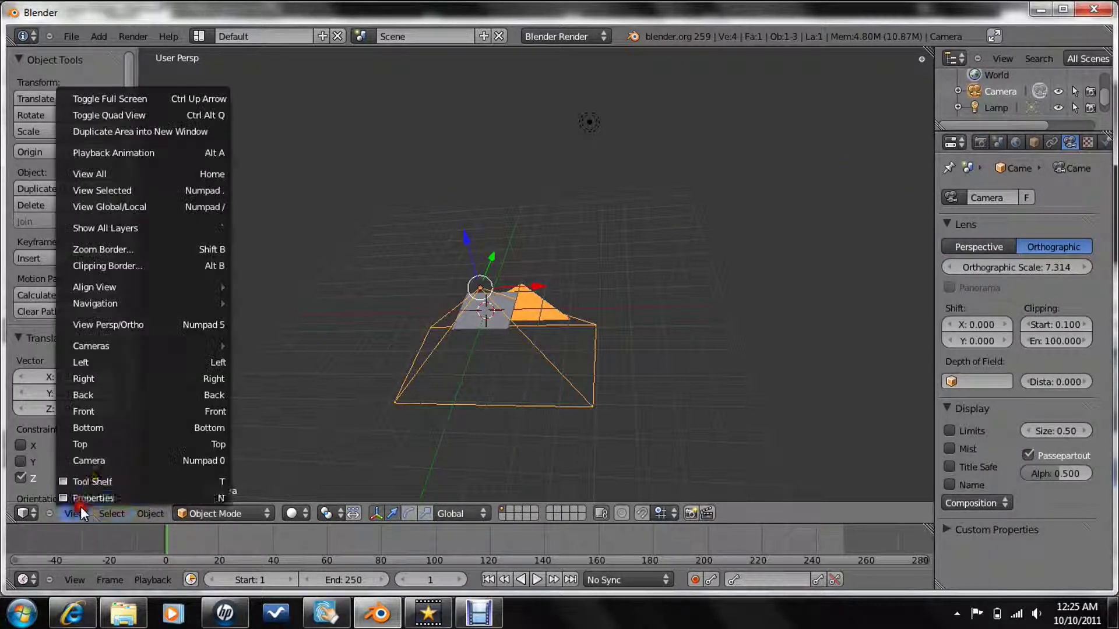
{"action": "left_click", "coordinate": [96, 462]}
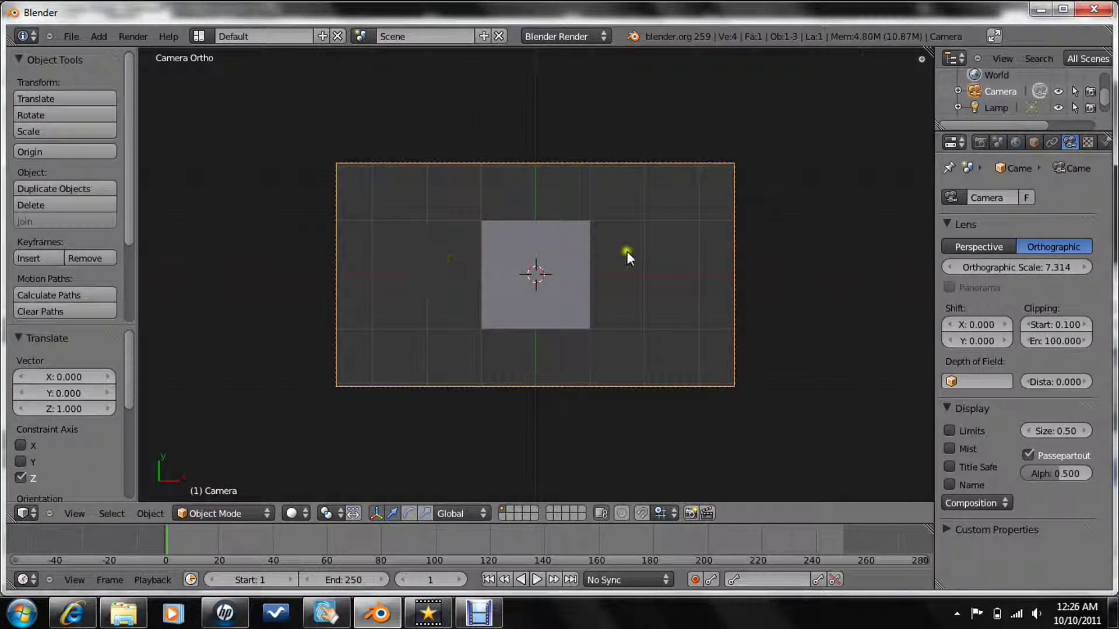
{"action": "right_click", "coordinate": [581, 246]}
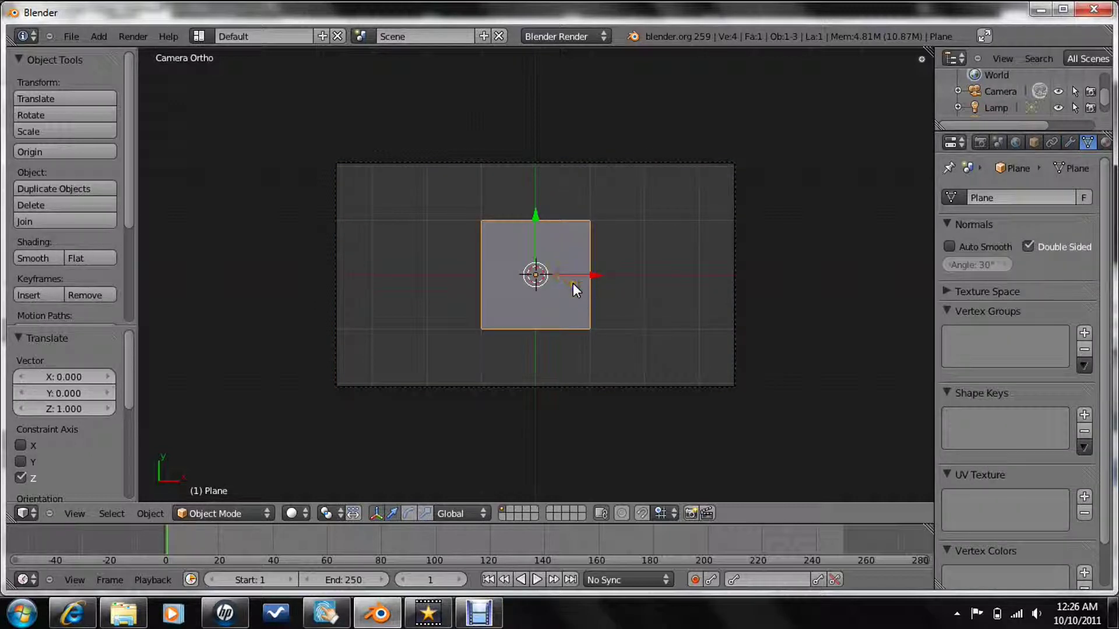
Switch to the UV Editing layout with the 3D view looking through the camera.
{"action": "left_click", "coordinate": [199, 35]}
{"action": "left_click", "coordinate": [234, 142]}
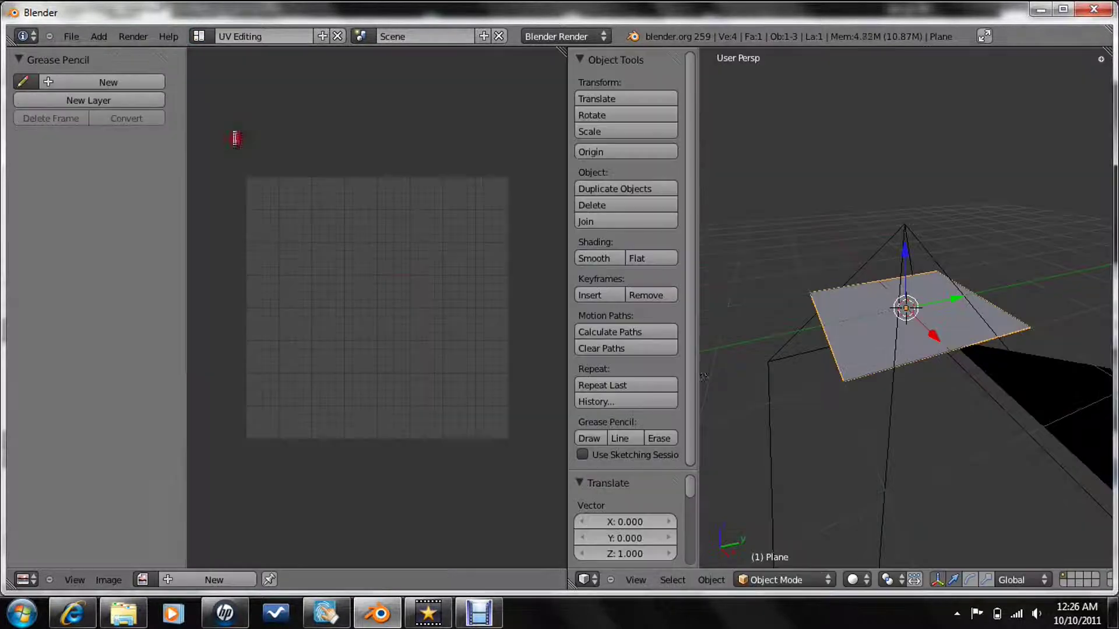
{"action": "left_click", "coordinate": [636, 579]}
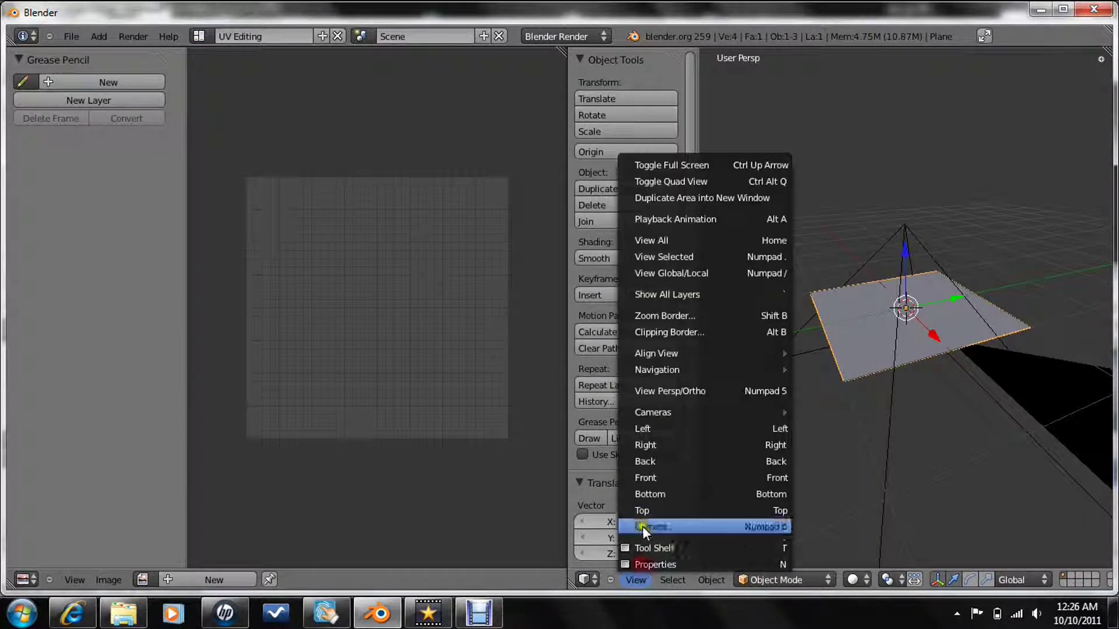
{"action": "left_click", "coordinate": [644, 523]}
{"action": "left_click", "coordinate": [635, 580]}
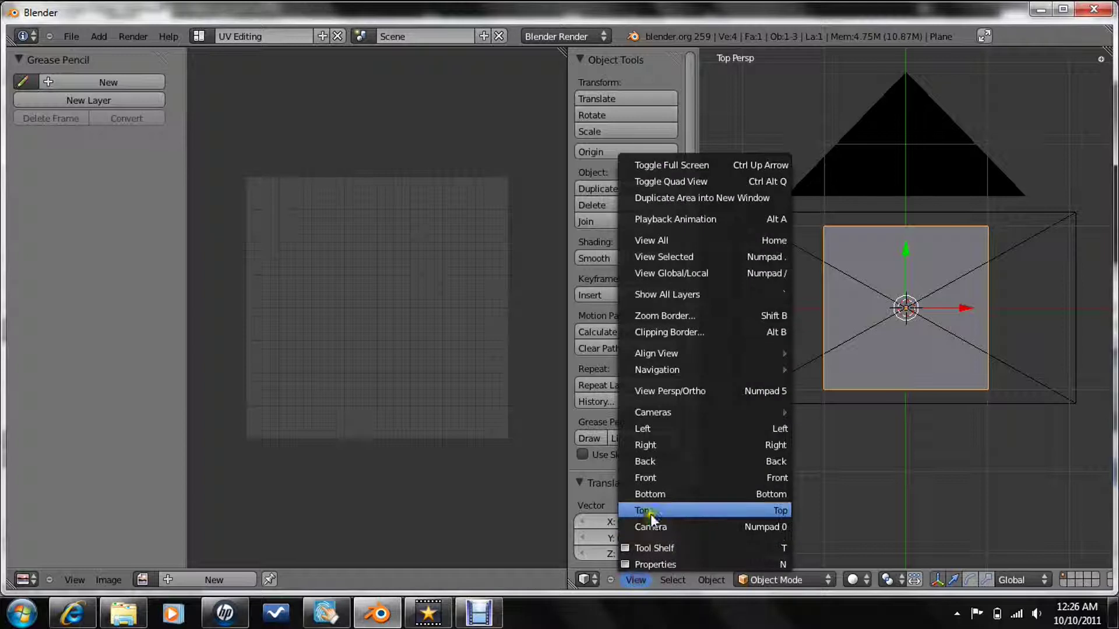
{"action": "left_click", "coordinate": [650, 523]}
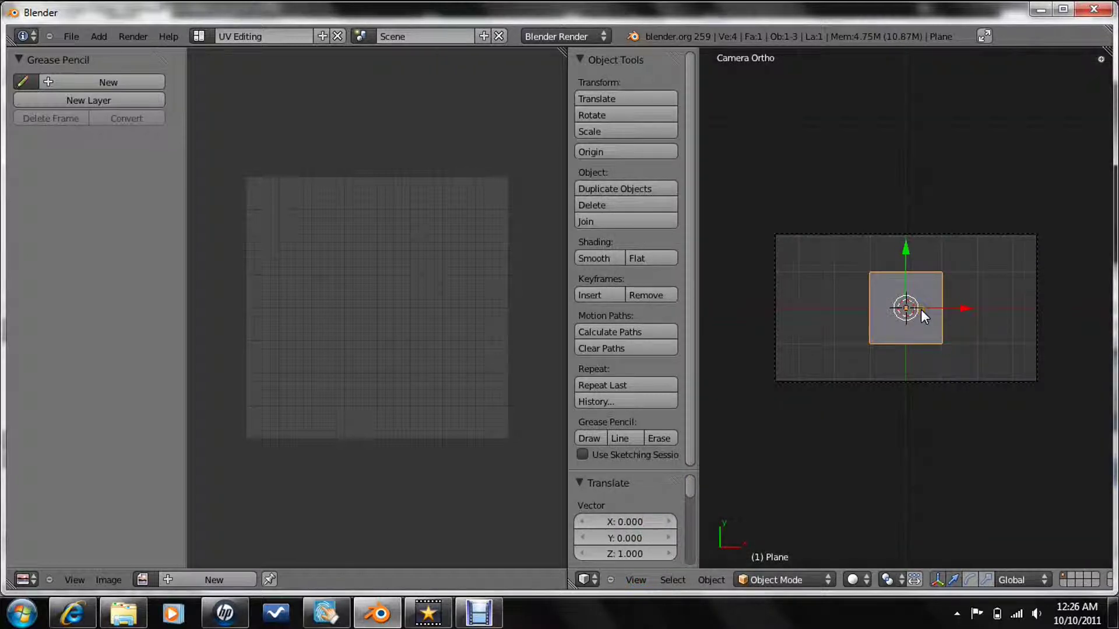
Select all of the plane's faces in Edit Mode and Unwrap them.
{"action": "key", "text": "Tab"}
{"action": "key", "text": "a"}
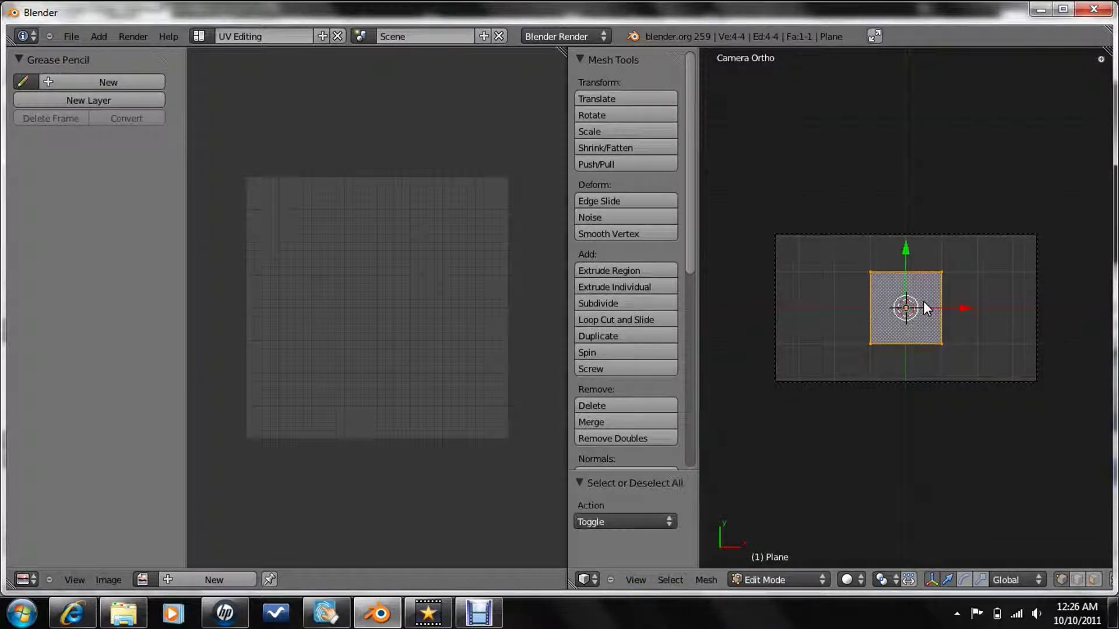
{"action": "key", "text": "u"}
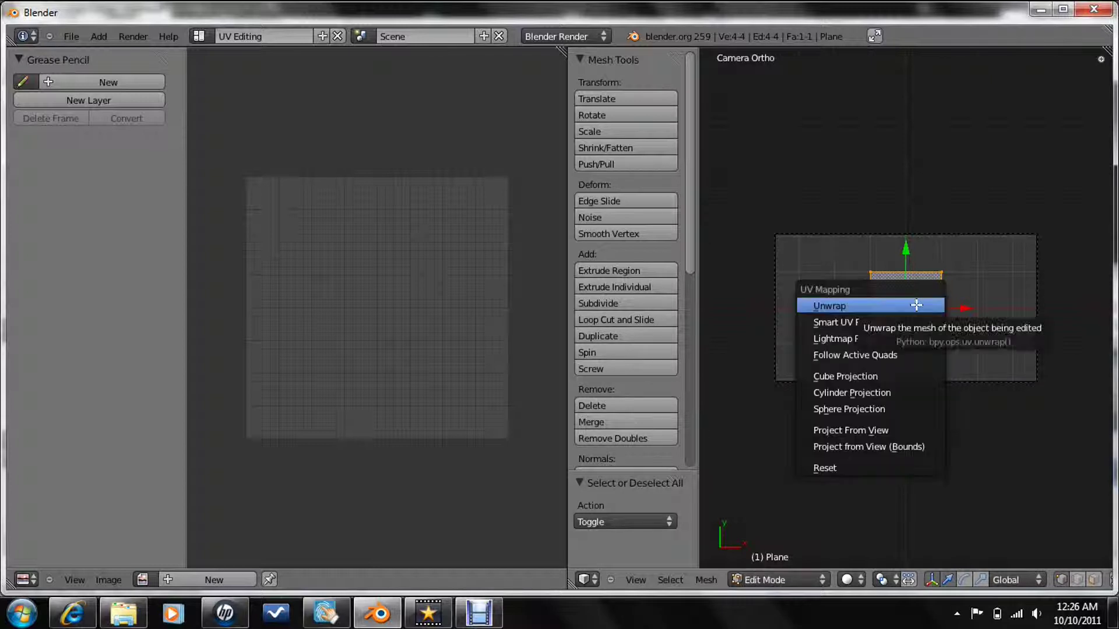
{"action": "left_click", "coordinate": [916, 306]}
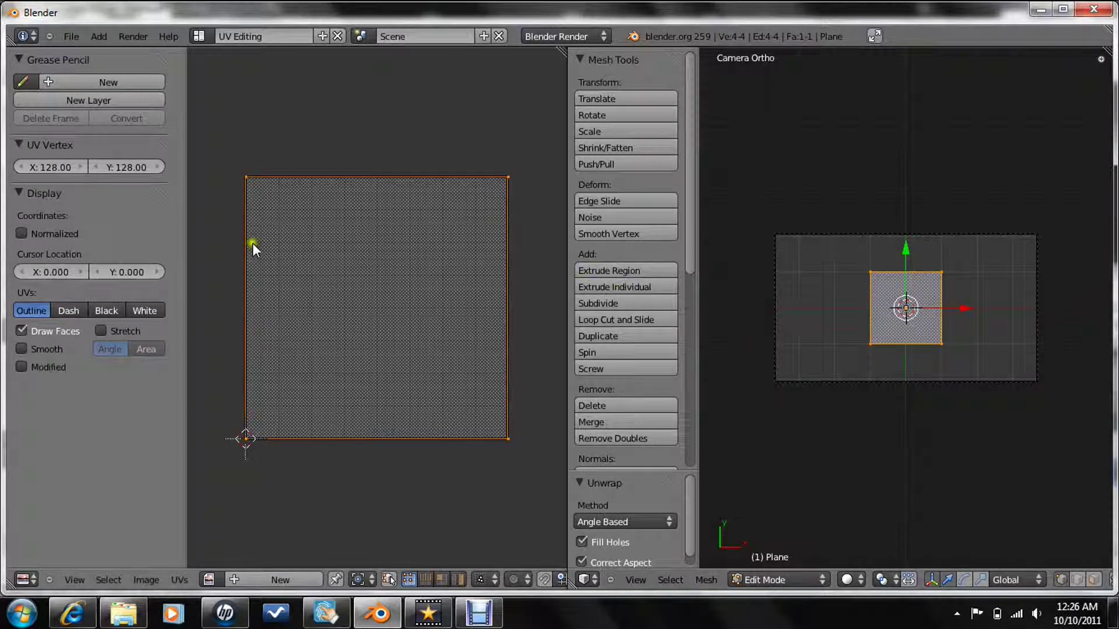
Create a new image named 'Movie' in the UV editor.
{"action": "left_click", "coordinate": [274, 578]}
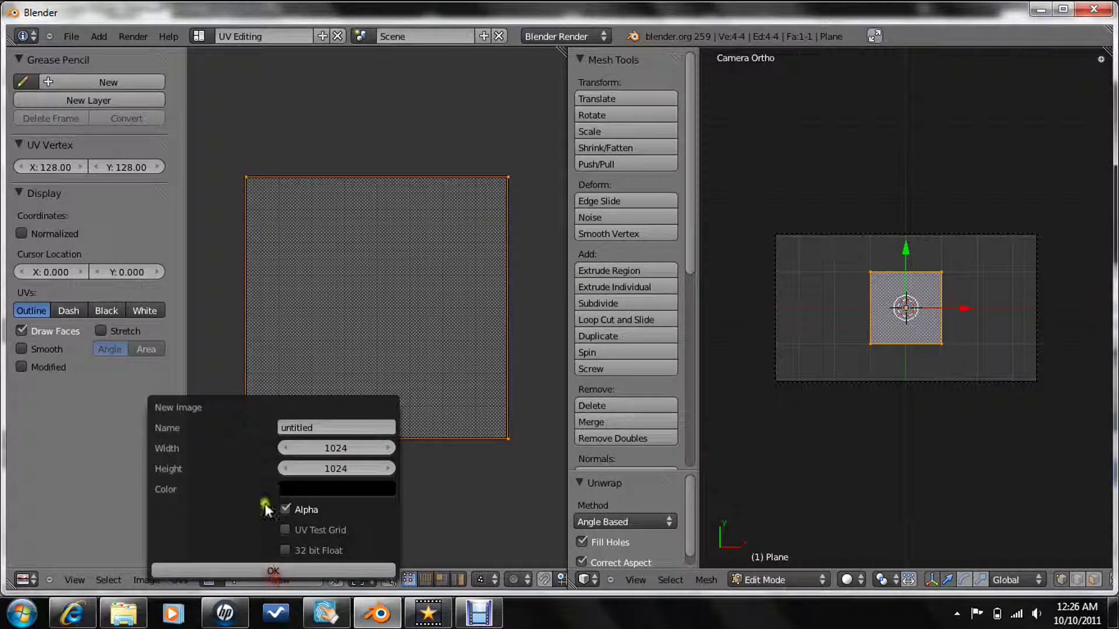
{"action": "left_click", "coordinate": [314, 429]}
{"action": "type", "text": "Movie"}
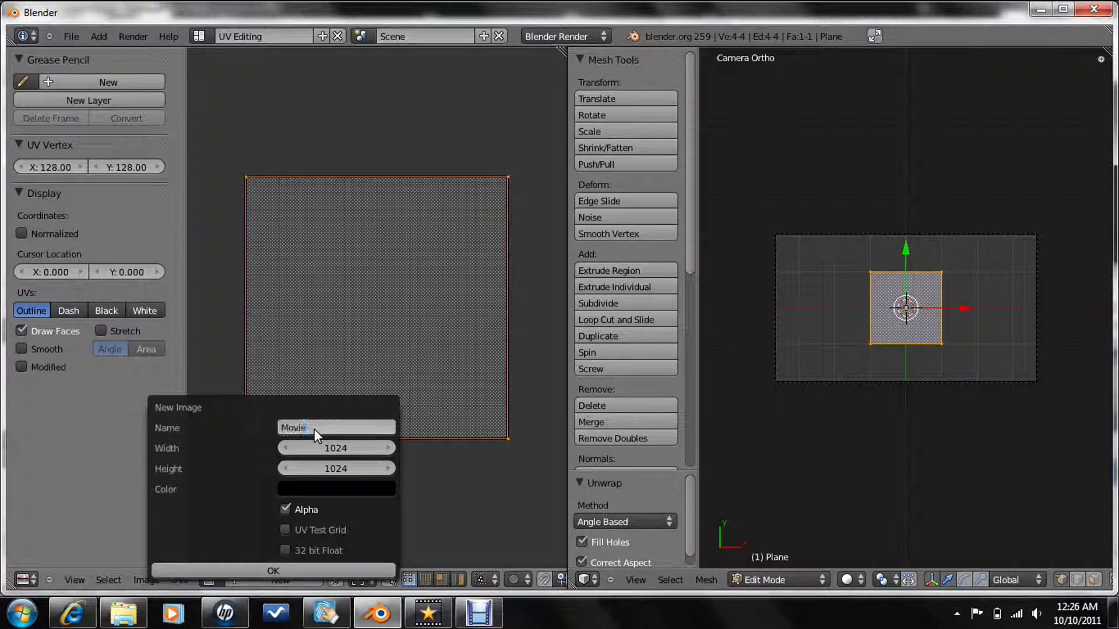
{"action": "key", "text": "Return"}
{"action": "left_click", "coordinate": [280, 567]}
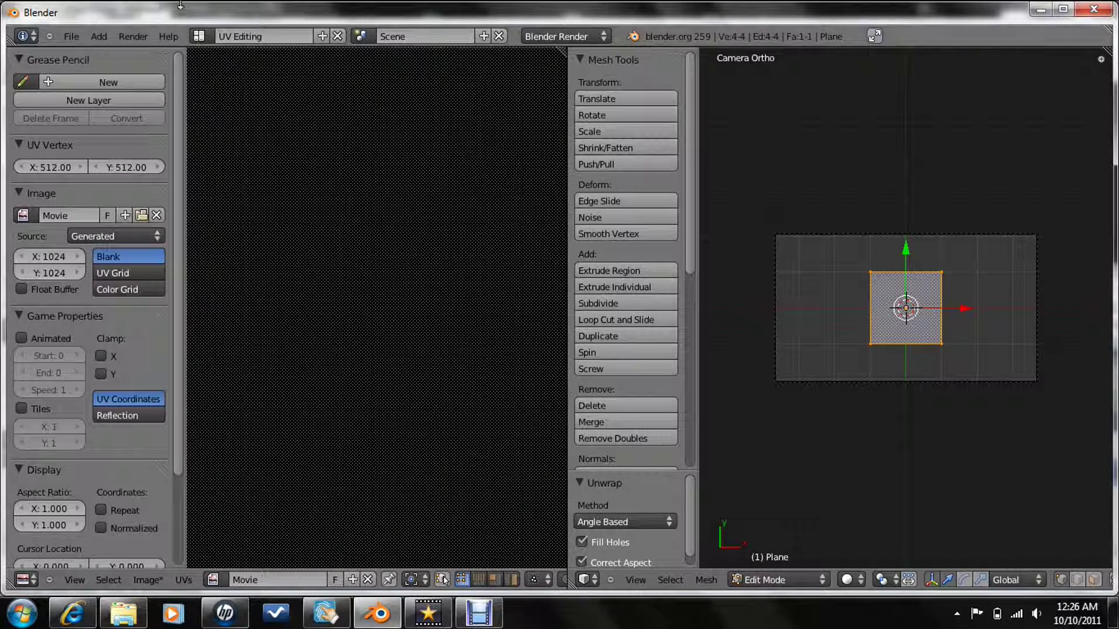
Set the image source to Movie File and load C:\Christmas\Snowman1\0001-0250.avi.
{"action": "left_click", "coordinate": [132, 234]}
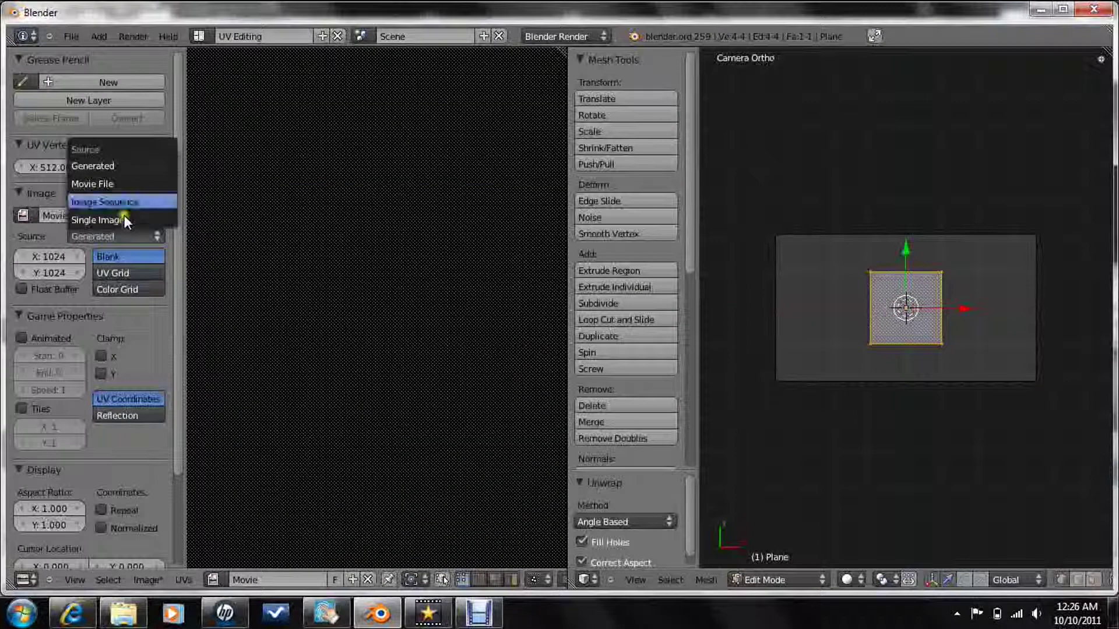
{"action": "left_click", "coordinate": [87, 220]}
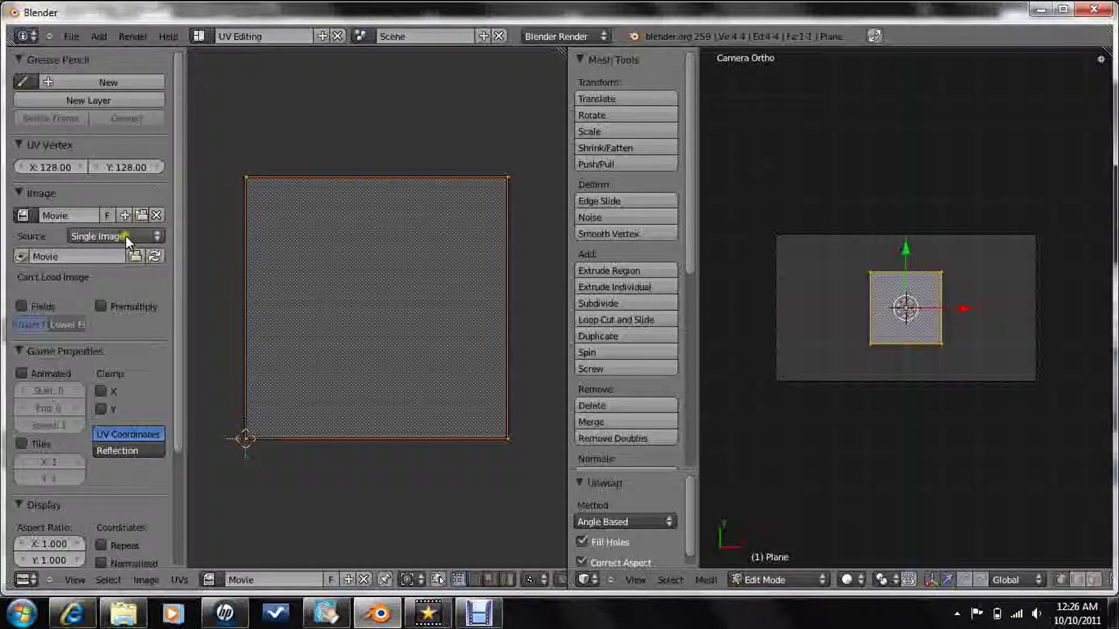
{"action": "left_click", "coordinate": [125, 235]}
{"action": "left_click", "coordinate": [121, 187]}
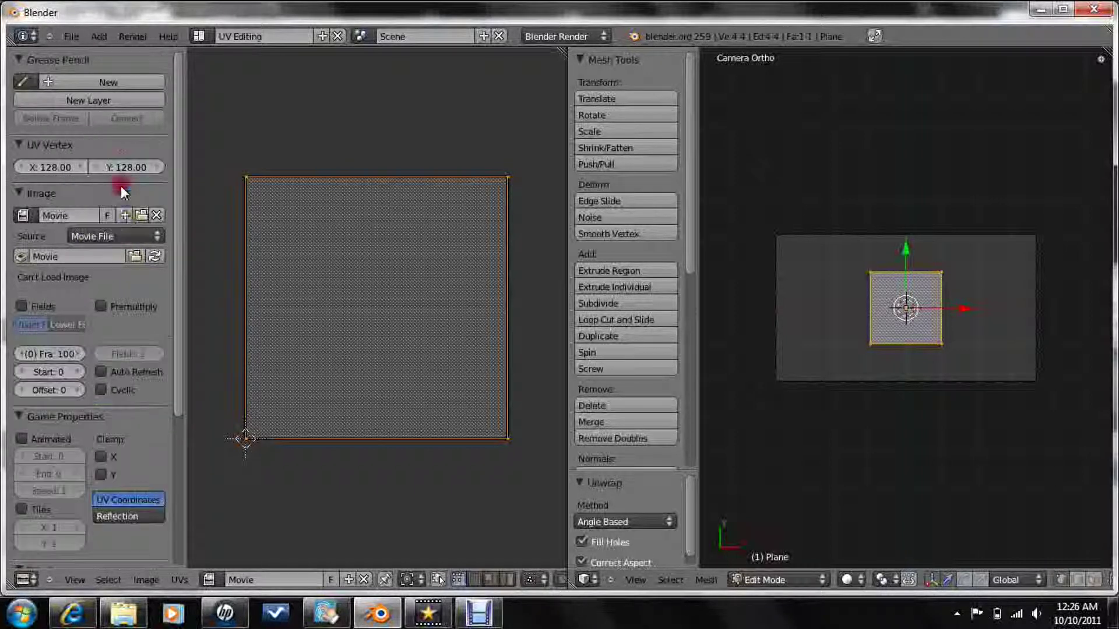
{"action": "left_click", "coordinate": [135, 256]}
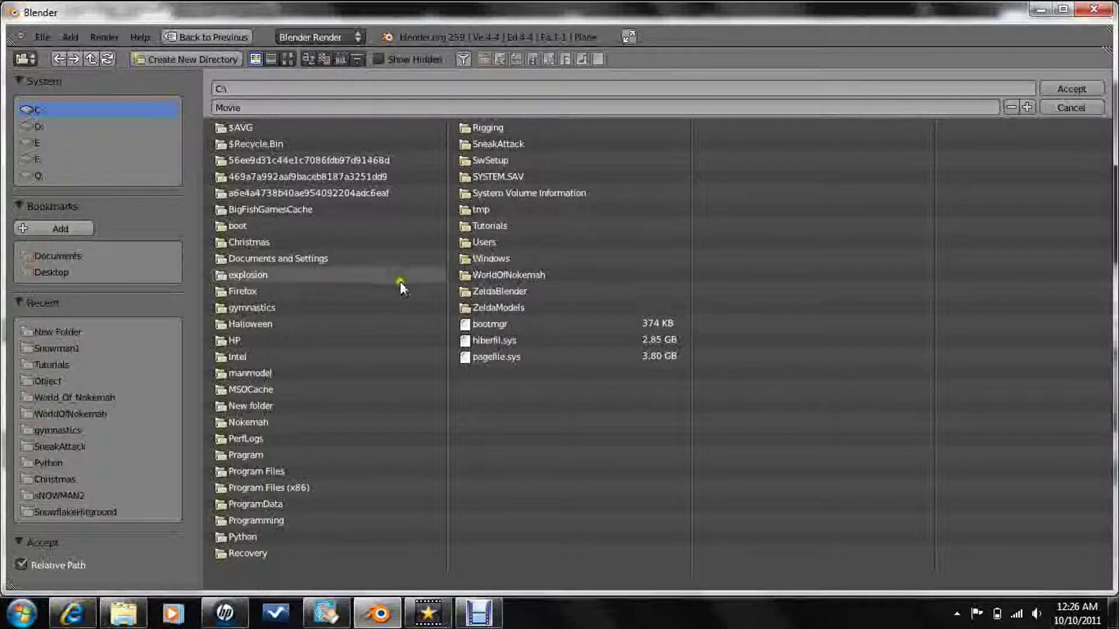
{"action": "left_click", "coordinate": [296, 243]}
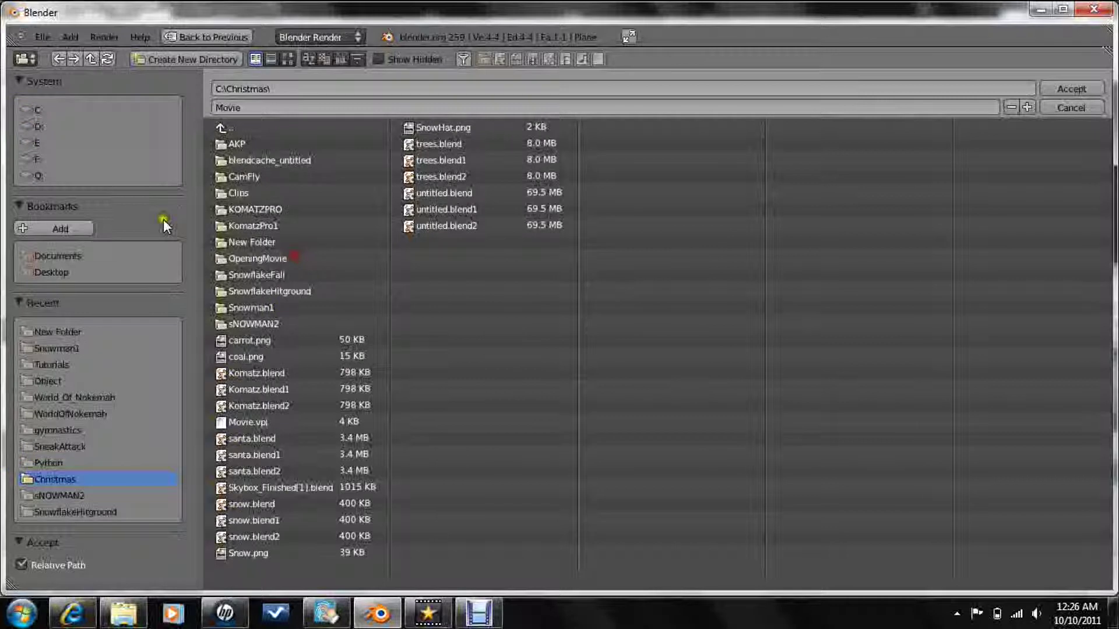
{"action": "left_click", "coordinate": [351, 310]}
{"action": "left_click", "coordinate": [299, 140]}
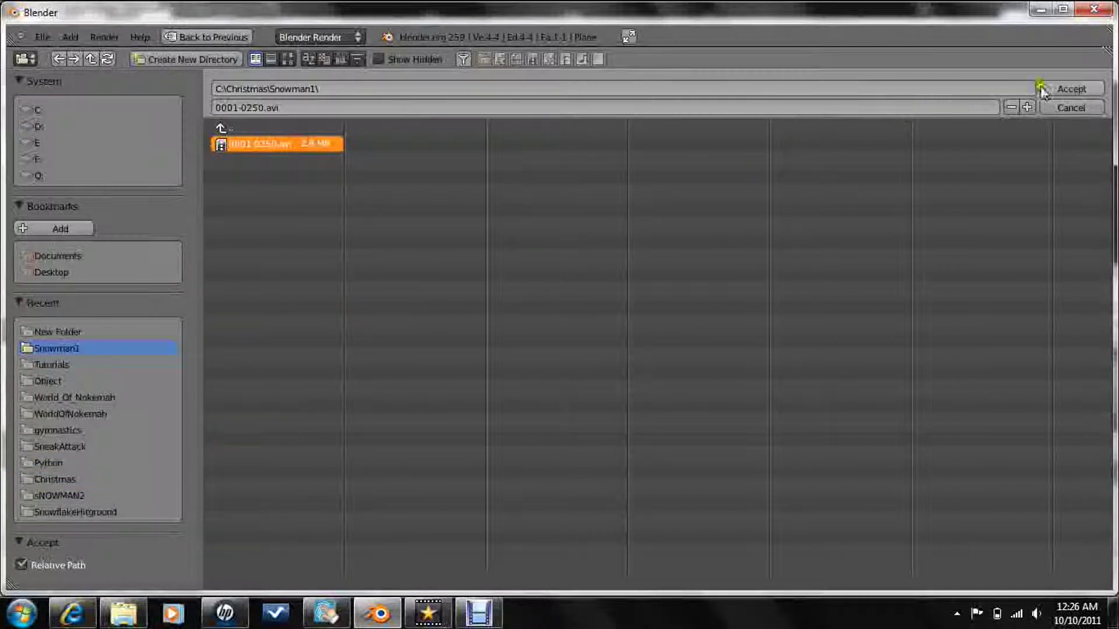
{"action": "left_click", "coordinate": [1061, 88]}
Stretch the plane along X, resize it uniformly, then start scaling along Y.
{"action": "key", "text": "Home"}
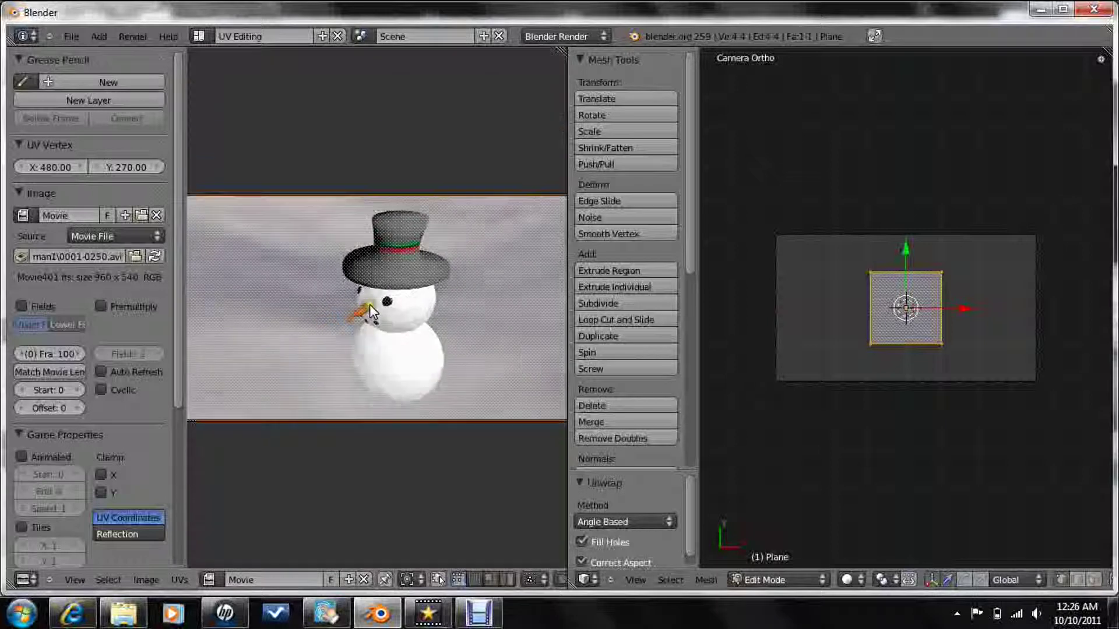
{"action": "scroll", "coordinate": [370, 304], "scroll_direction": "down", "scroll_amount": 1}
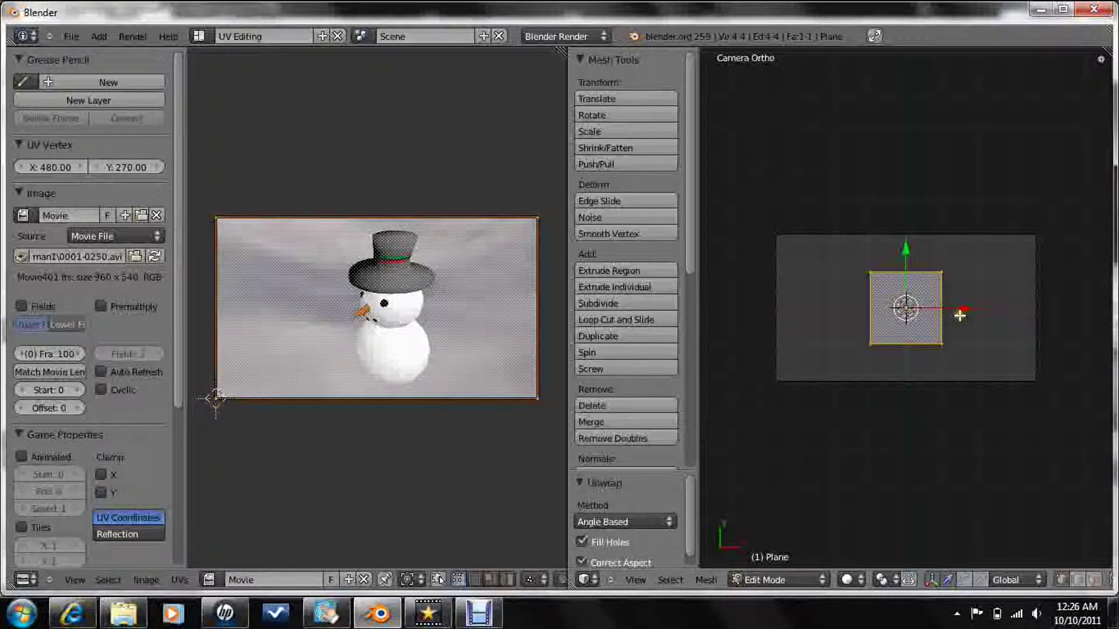
{"action": "key", "text": "s"}
{"action": "key", "text": "x"}
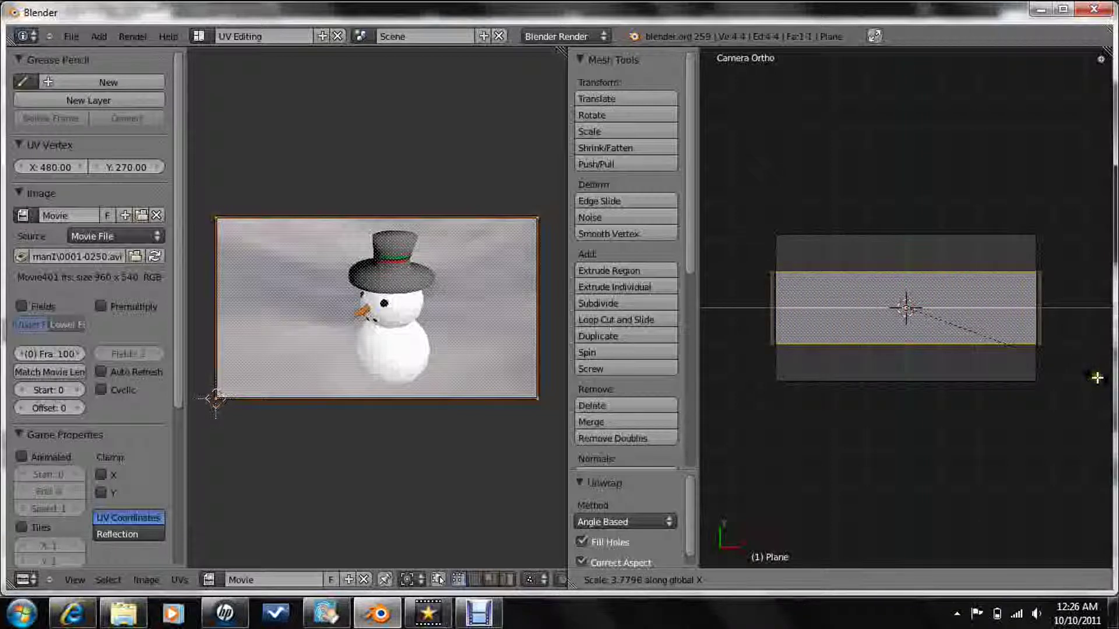
{"action": "left_click", "coordinate": [1093, 375]}
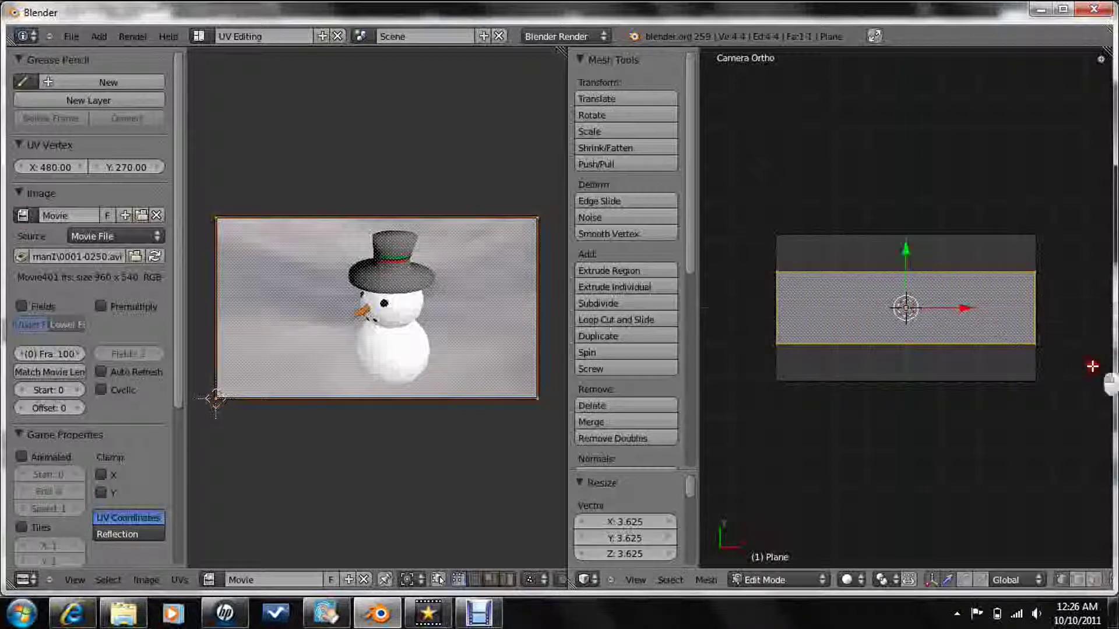
{"action": "key", "text": "s"}
{"action": "left_click", "coordinate": [1031, 343]}
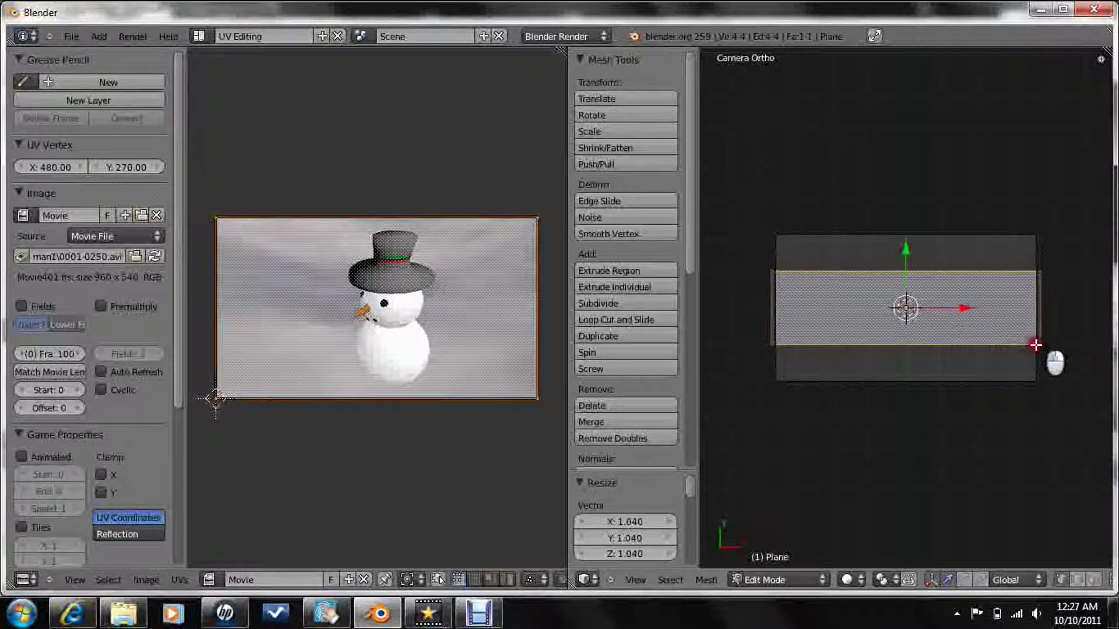
{"action": "key", "text": "s"}
{"action": "key", "text": "y"}
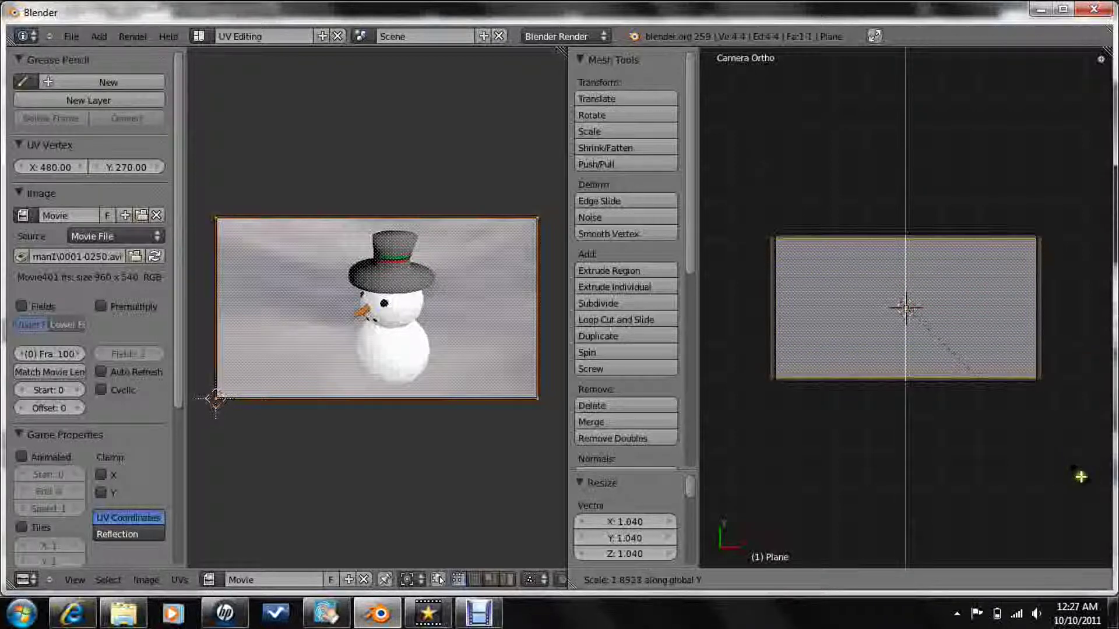
Finish the Y stretch, switch to the Default layout in Object Mode, and widen Properties.
{"action": "left_click", "coordinate": [1107, 515]}
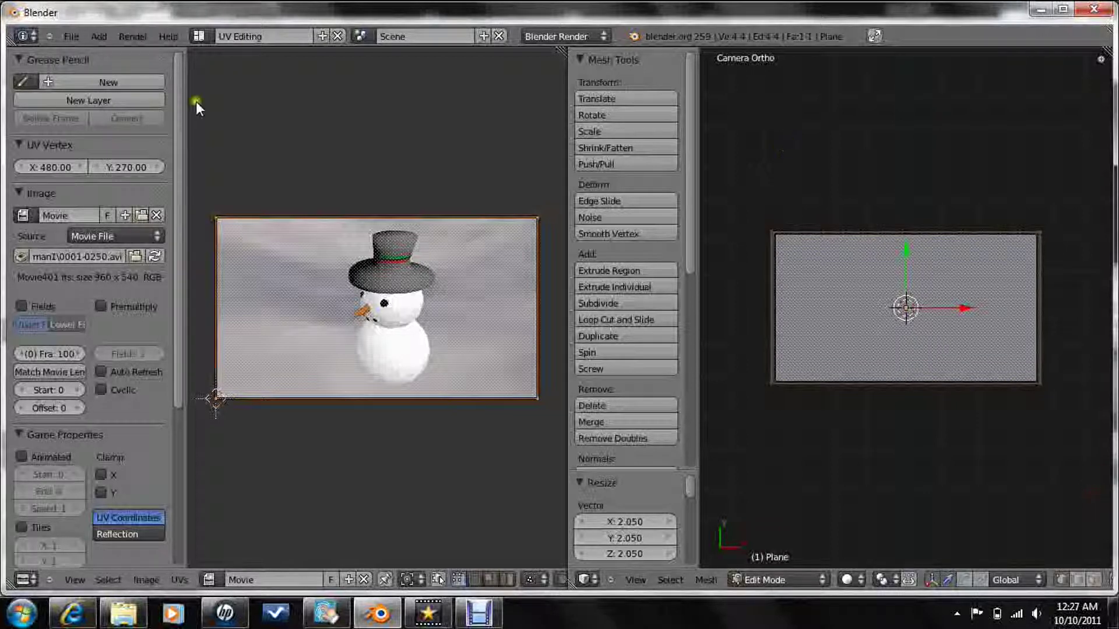
{"action": "left_click", "coordinate": [201, 35]}
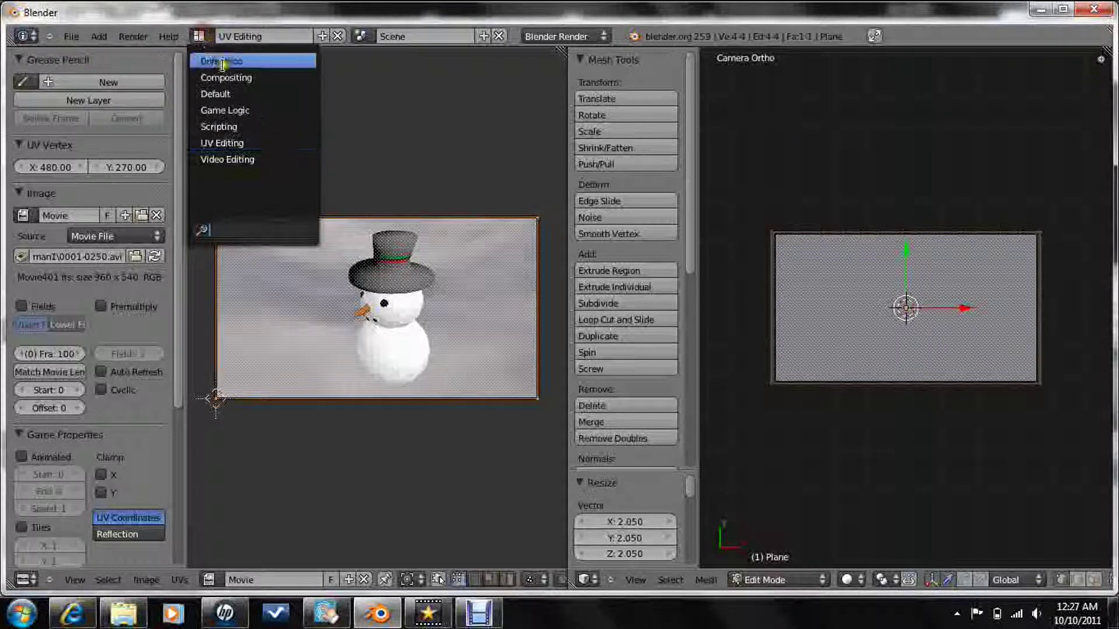
{"action": "left_click", "coordinate": [217, 94]}
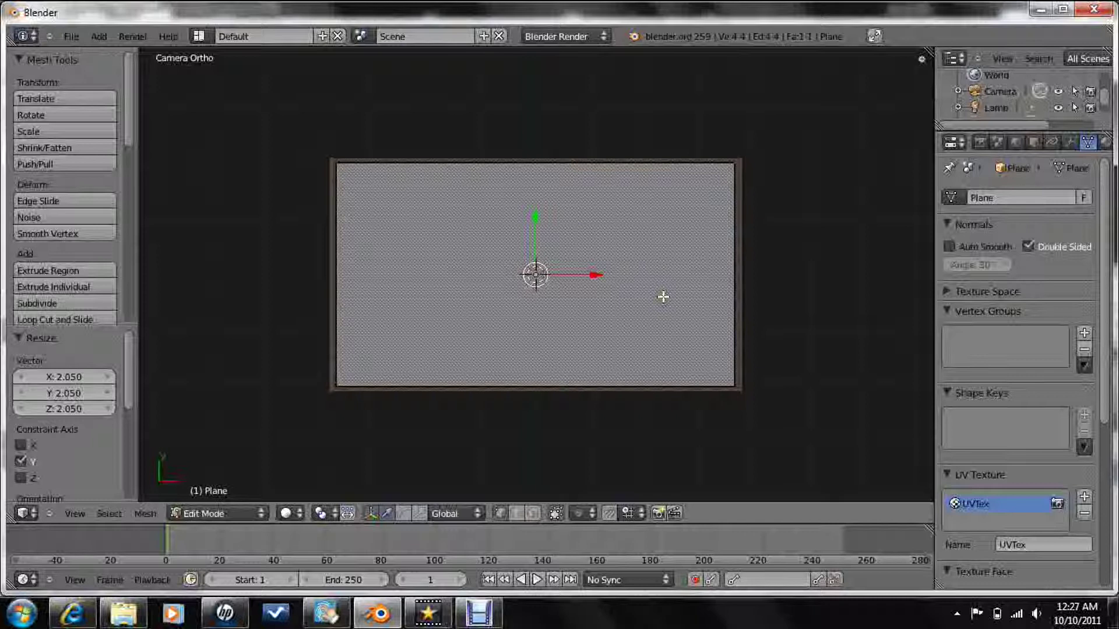
{"action": "key", "text": "Tab"}
{"action": "key", "text": "ctrl+s"}
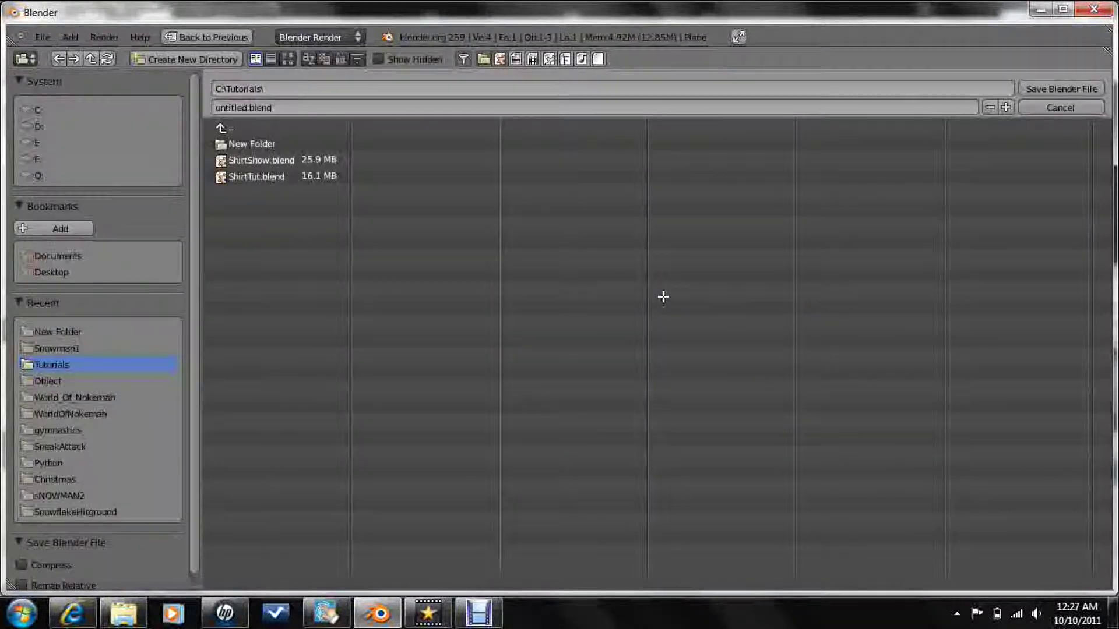
{"action": "left_click", "coordinate": [1046, 112]}
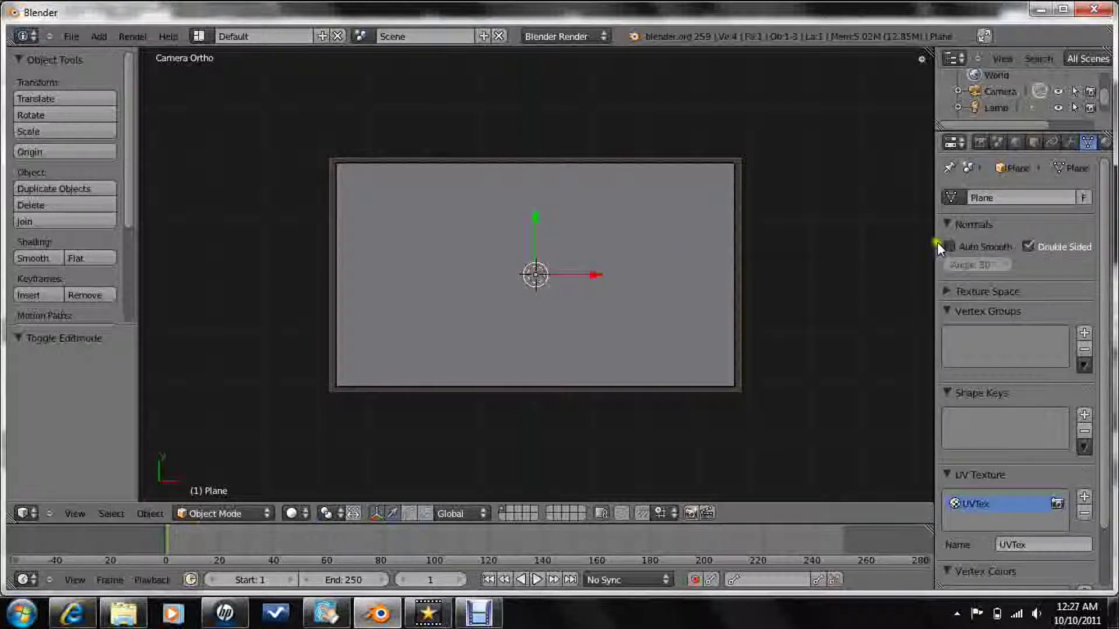
{"action": "mouse_move", "coordinate": [937, 246]}
{"action": "left_mouse_down"}
{"action": "mouse_move", "coordinate": [850, 245]}
{"action": "mouse_move", "coordinate": [871, 247]}
{"action": "left_mouse_up"}
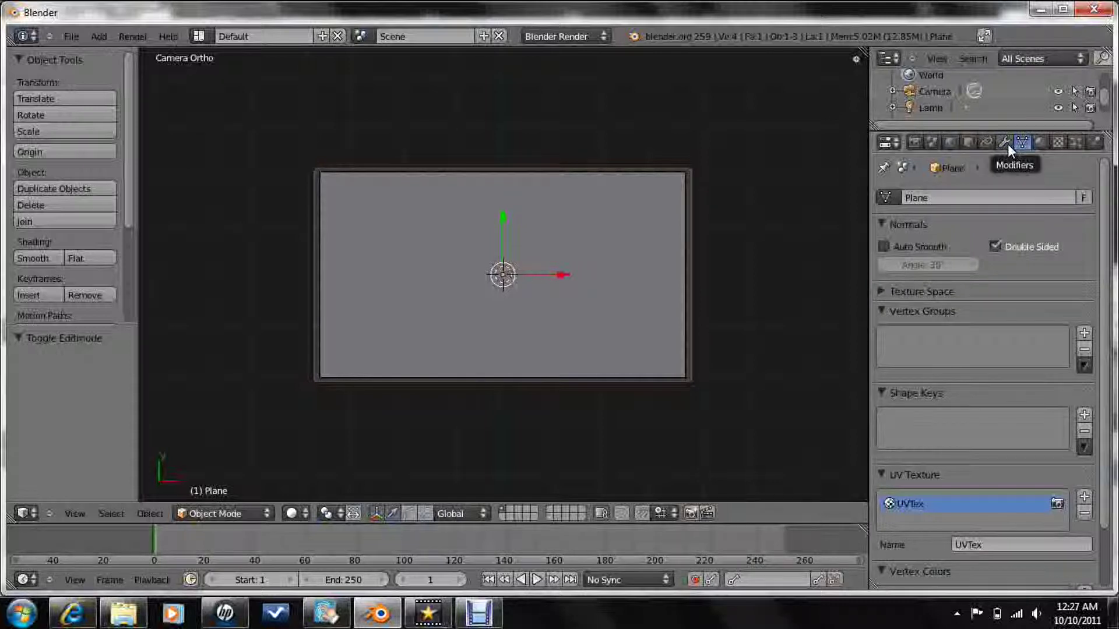
Render a still image of the camera view, then close the render result.
{"action": "left_click", "coordinate": [1037, 142]}
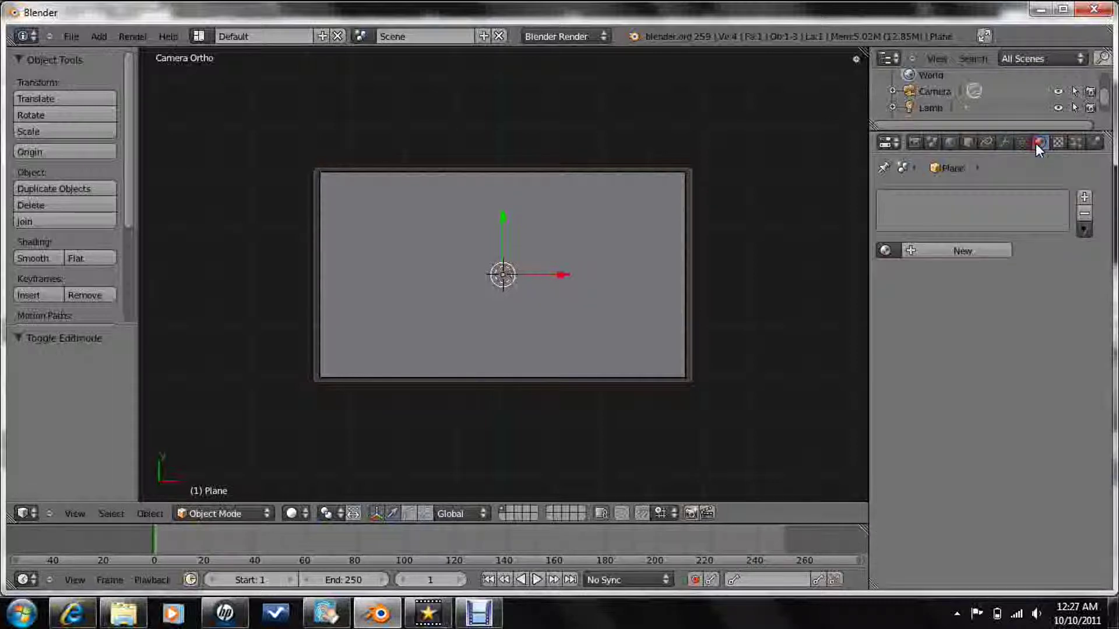
{"action": "left_click", "coordinate": [917, 143]}
{"action": "left_click", "coordinate": [915, 212]}
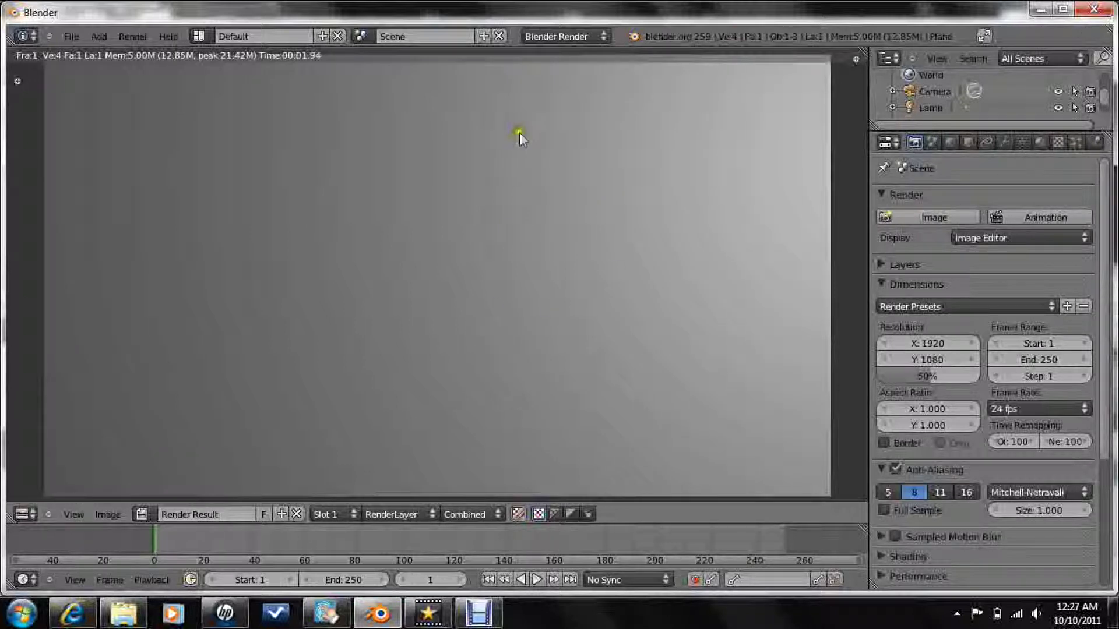
{"action": "key", "text": "Escape"}
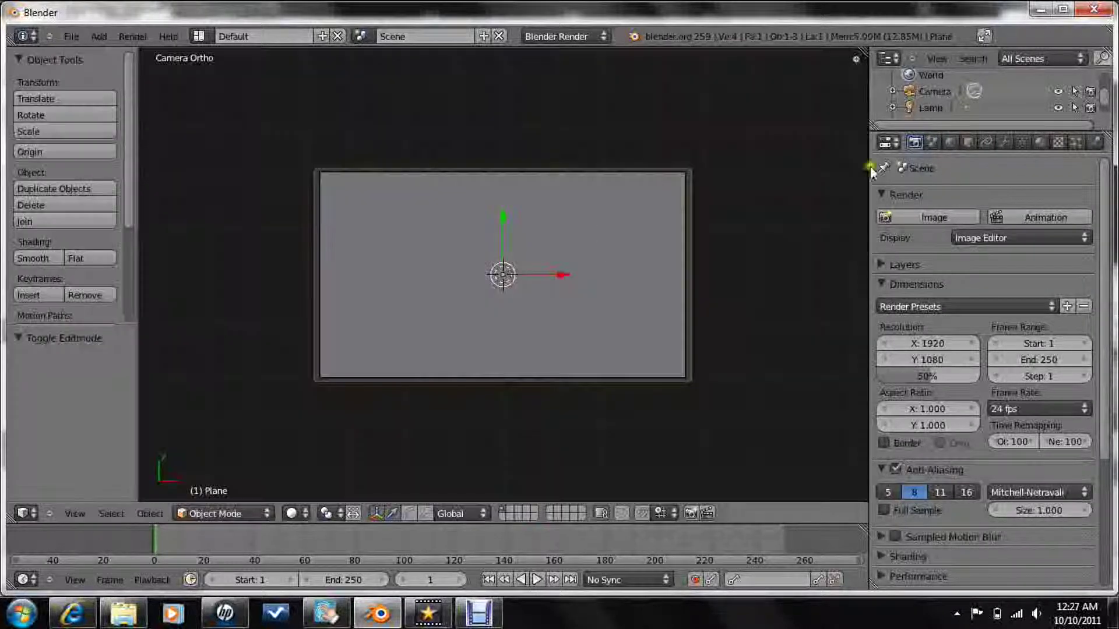
{"action": "scroll", "coordinate": [528, 272], "scroll_direction": "up", "scroll_amount": 2}
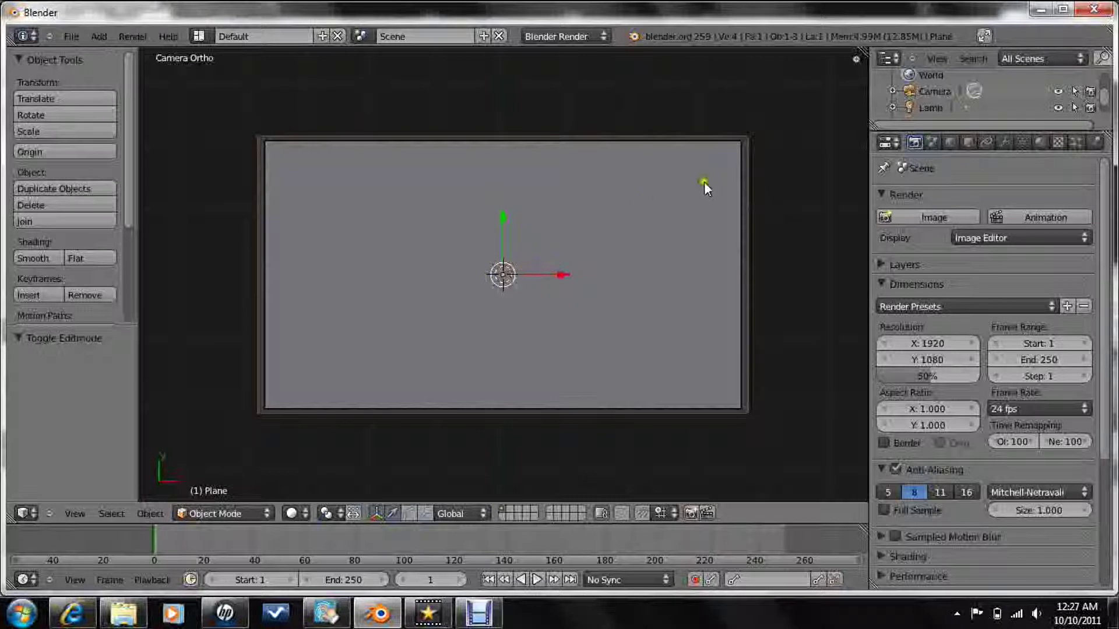
Add a new material to the plane and make it Shadeless.
{"action": "left_click", "coordinate": [1041, 143]}
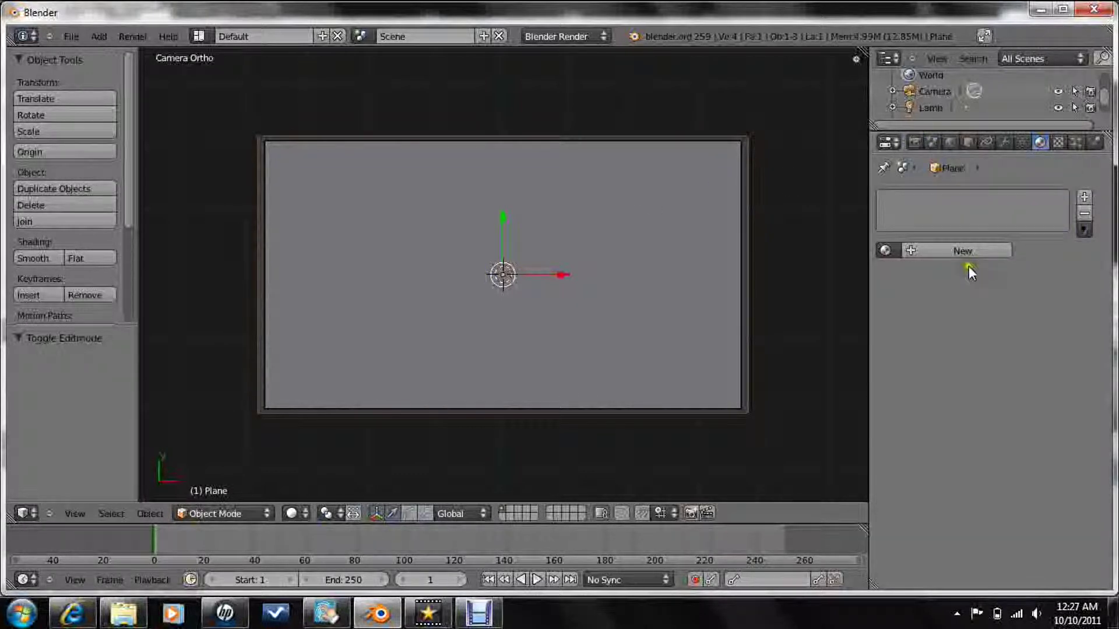
{"action": "left_click", "coordinate": [963, 249]}
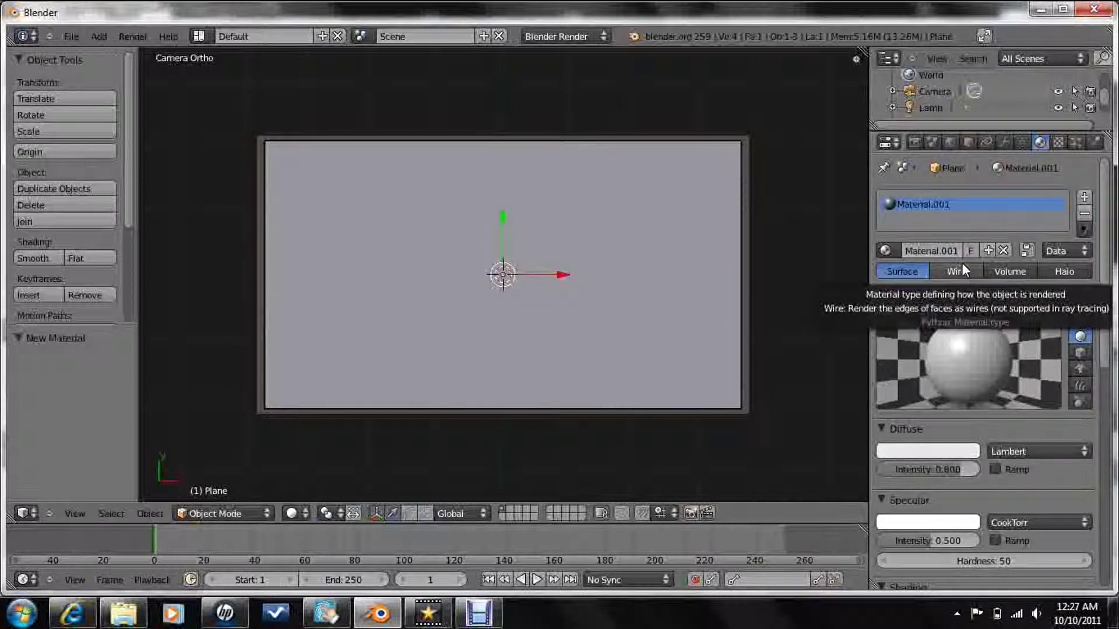
{"action": "scroll", "coordinate": [962, 262], "scroll_direction": "down", "scroll_amount": 3}
{"action": "scroll", "coordinate": [961, 266], "scroll_direction": "down", "scroll_amount": 2}
{"action": "scroll", "coordinate": [962, 281], "scroll_direction": "down", "scroll_amount": 1}
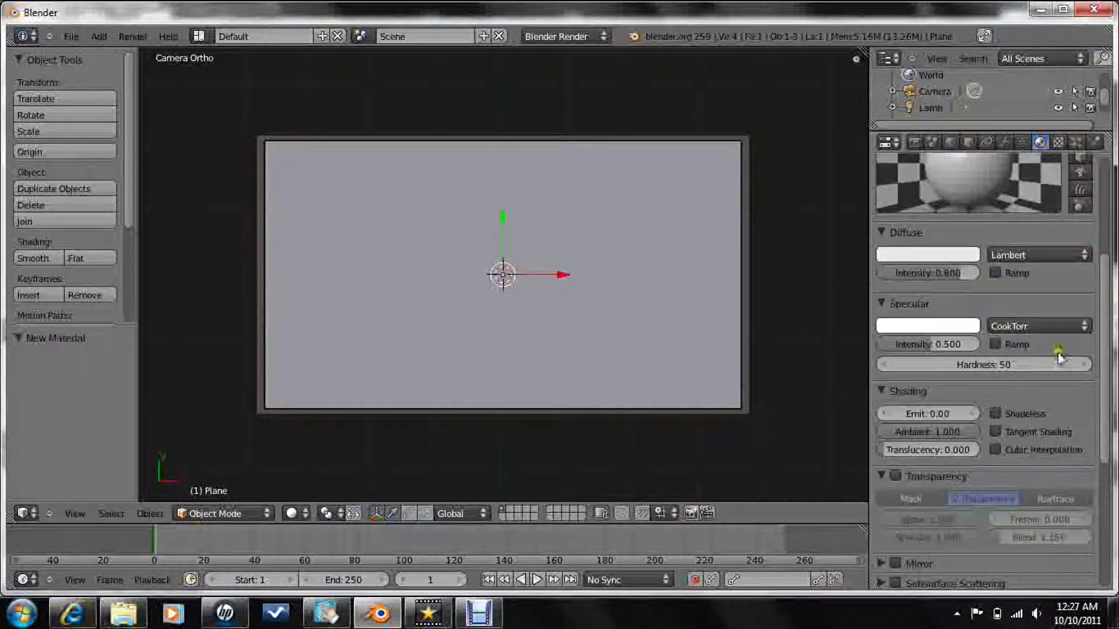
{"action": "left_click", "coordinate": [997, 413]}
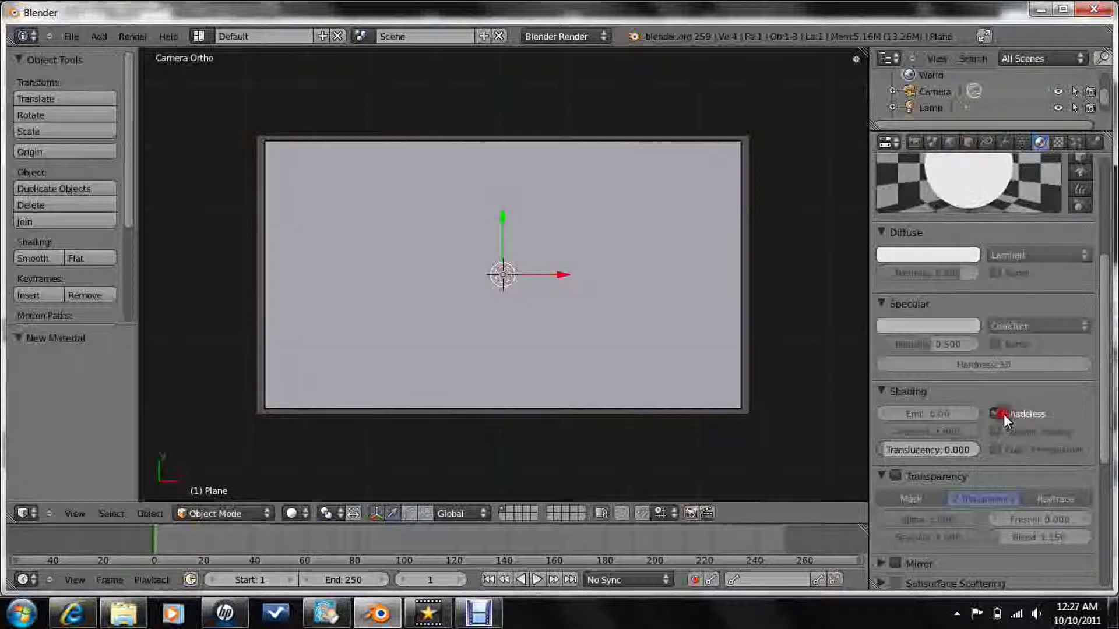
{"action": "scroll", "coordinate": [1004, 413], "scroll_direction": "up", "scroll_amount": 2}
{"action": "scroll", "coordinate": [1004, 414], "scroll_direction": "up", "scroll_amount": 4}
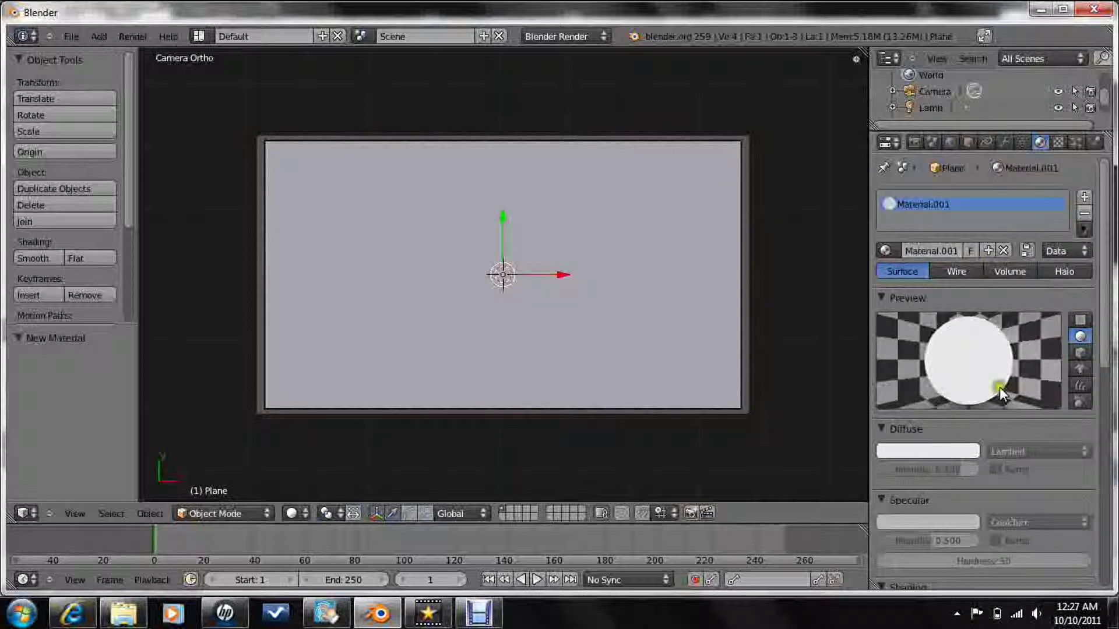
Add a new texture to the material and set its type to Image or Movie.
{"action": "left_click", "coordinate": [1060, 142]}
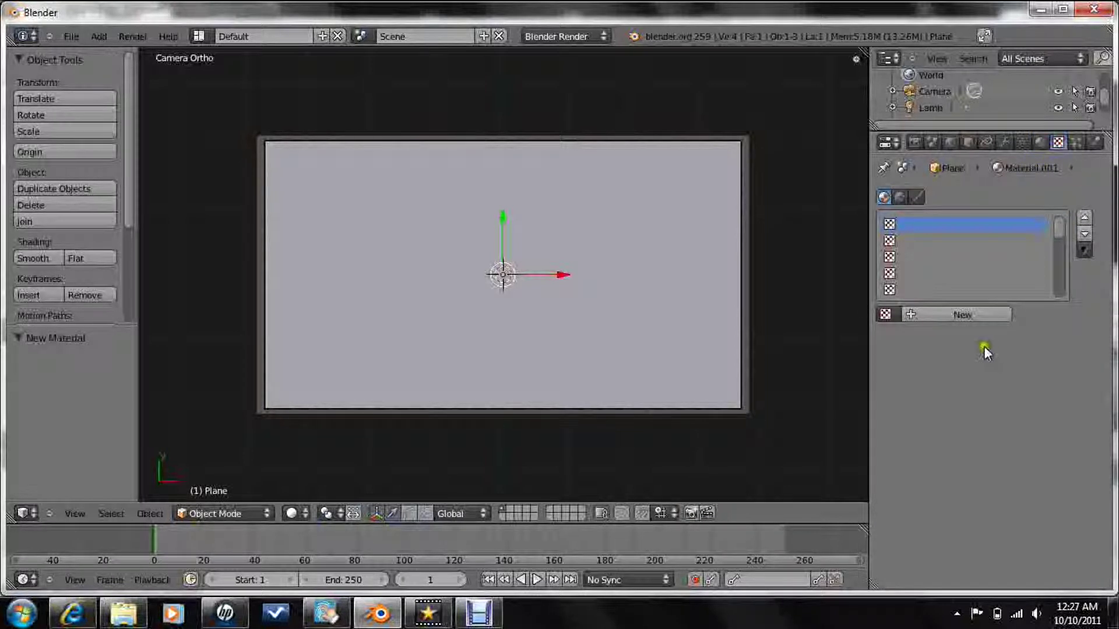
{"action": "left_click", "coordinate": [959, 317]}
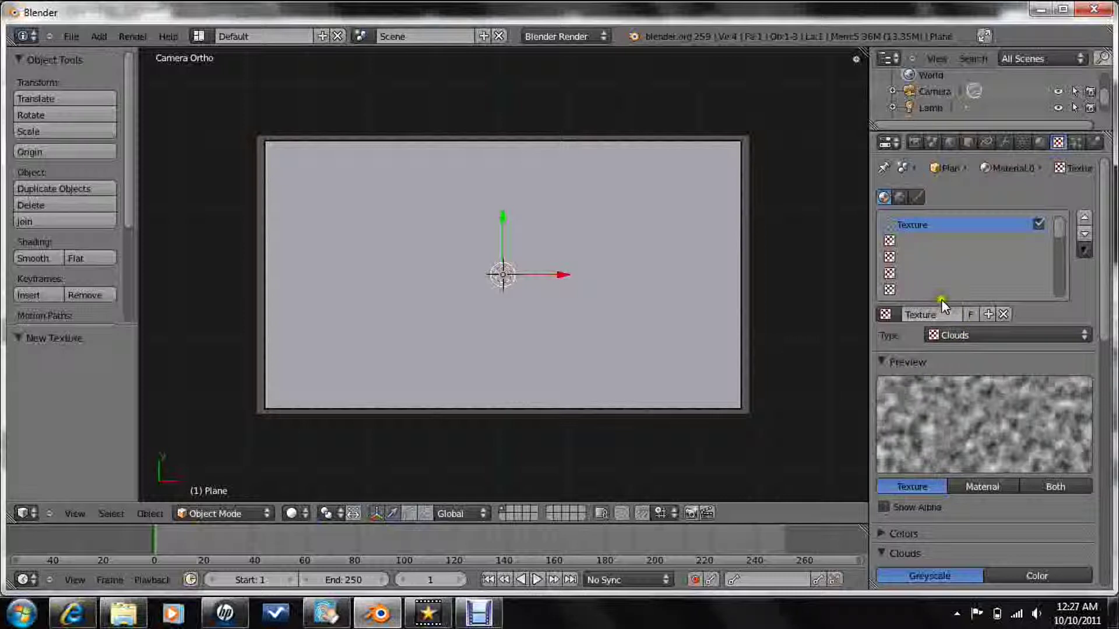
{"action": "left_click", "coordinate": [1042, 142]}
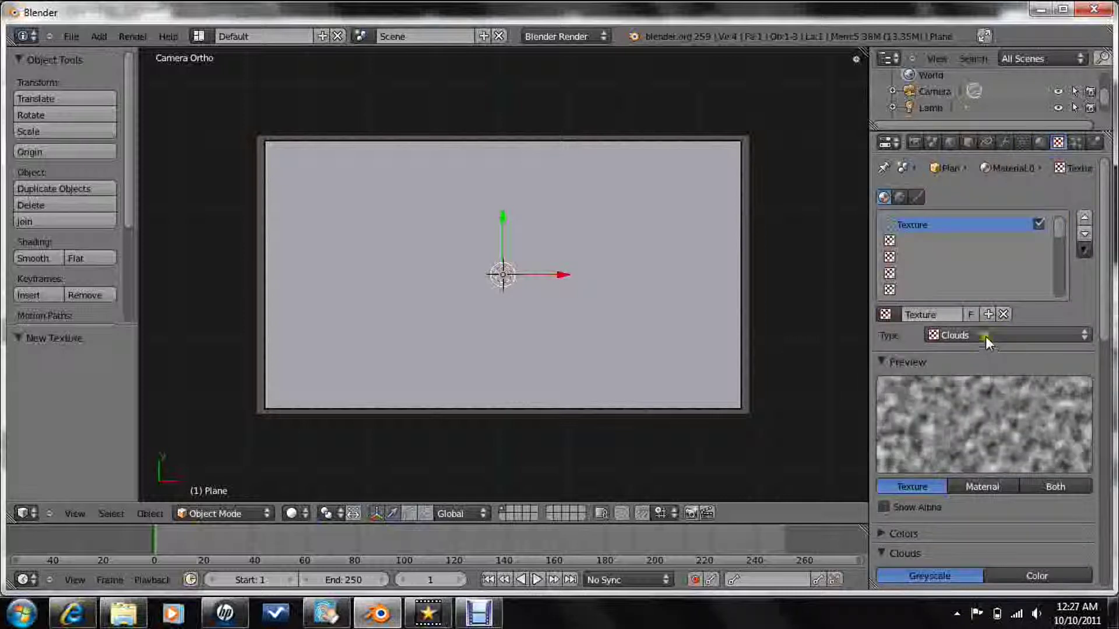
{"action": "left_click", "coordinate": [985, 336]}
{"action": "left_click", "coordinate": [980, 230]}
{"action": "scroll", "coordinate": [1016, 354], "scroll_direction": "down", "scroll_amount": 3}
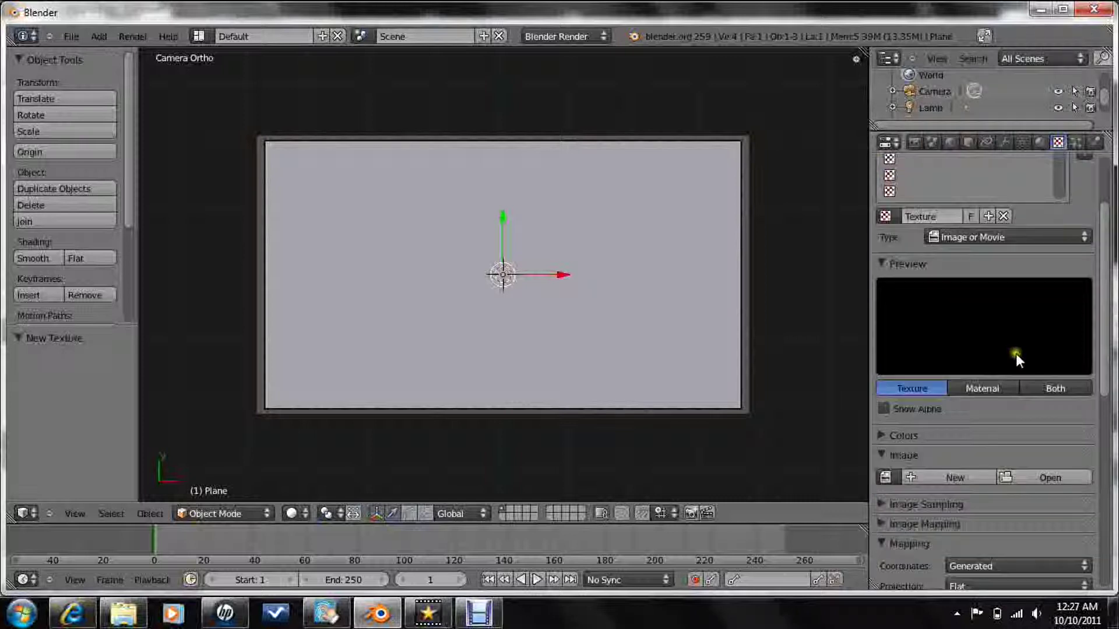
{"action": "scroll", "coordinate": [961, 368], "scroll_direction": "down", "scroll_amount": 3}
Use the loaded snowman movie as the texture image, with UV mapping coordinates.
{"action": "left_click", "coordinate": [891, 379]}
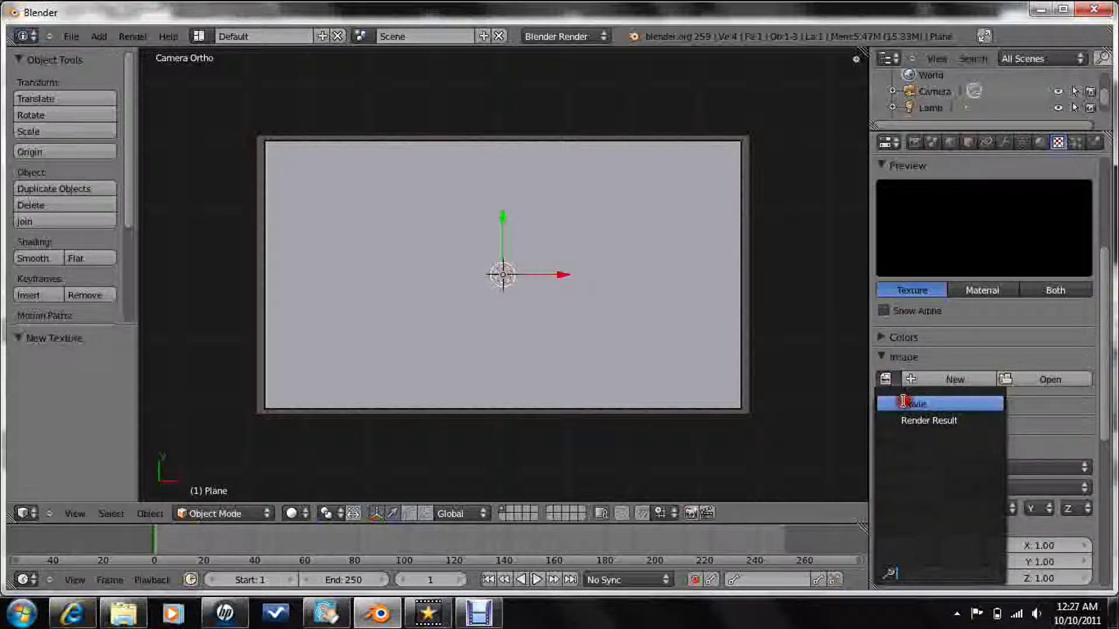
{"action": "left_click", "coordinate": [909, 403]}
{"action": "scroll", "coordinate": [929, 410], "scroll_direction": "down", "scroll_amount": 4}
{"action": "scroll", "coordinate": [966, 444], "scroll_direction": "down", "scroll_amount": 2}
{"action": "left_click", "coordinate": [962, 463]}
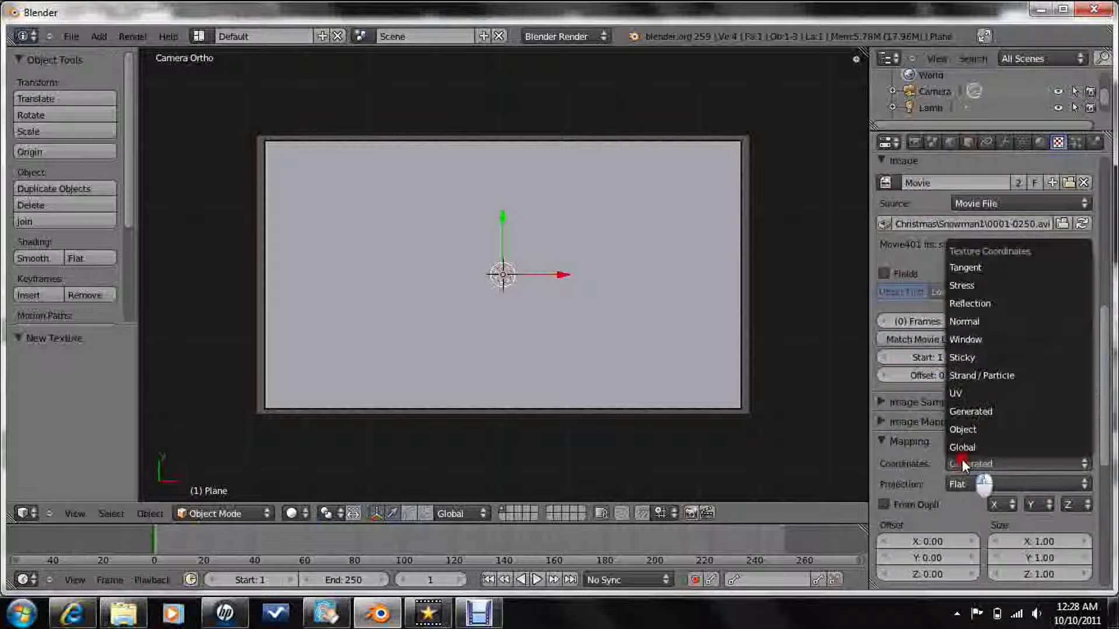
{"action": "left_click", "coordinate": [959, 395]}
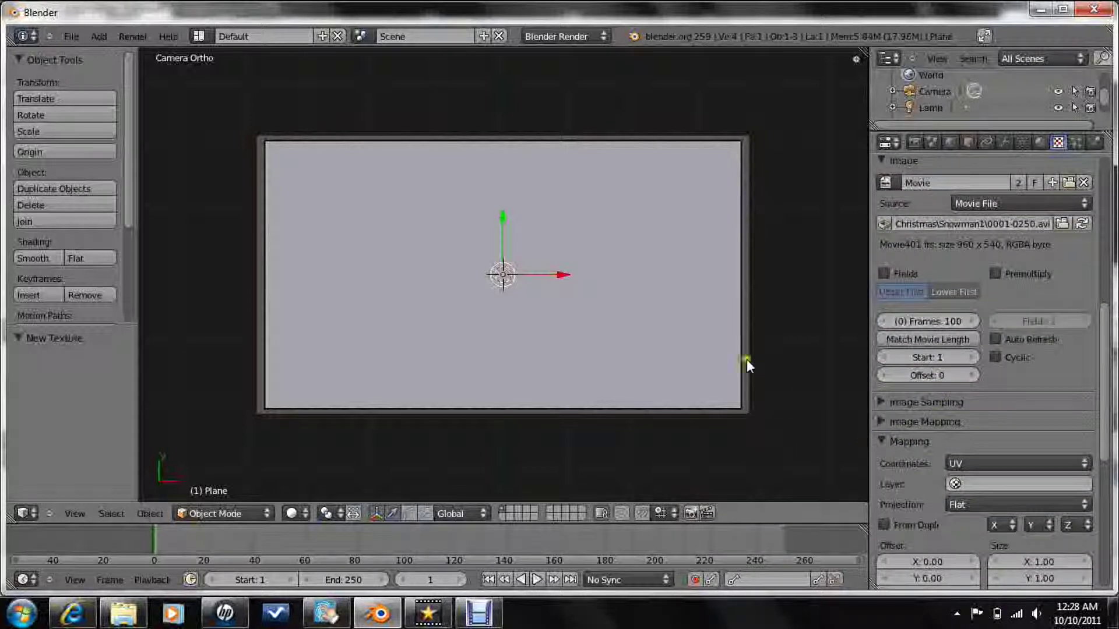
Turn on textured viewport display and rotate the whole plane mesh 180° in Edit Mode.
{"action": "key", "text": "alt+z"}
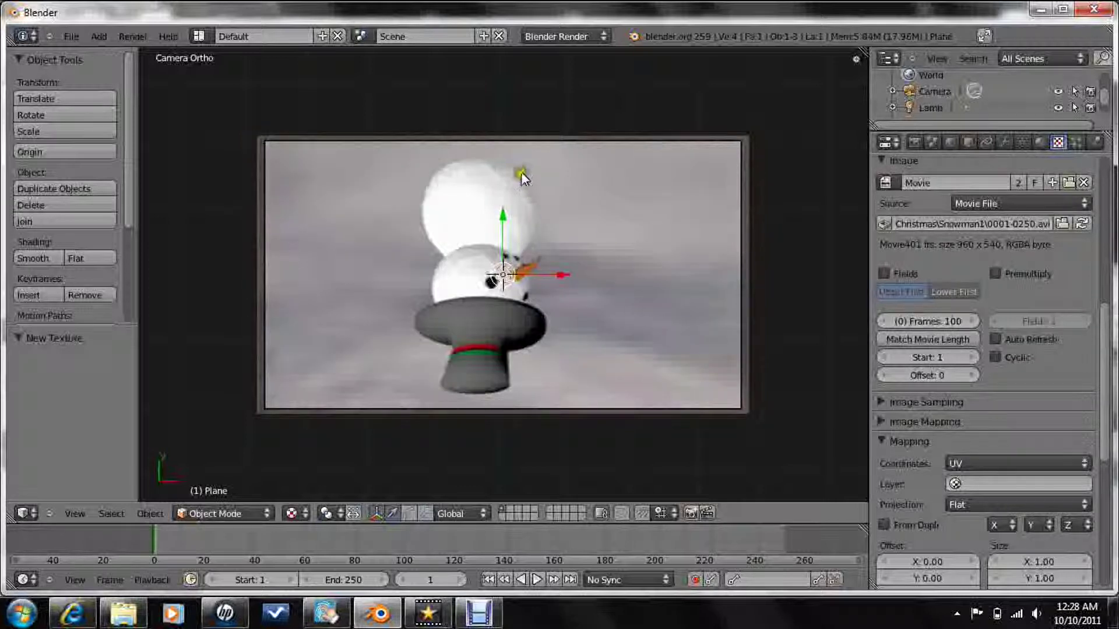
{"action": "key", "text": "Tab"}
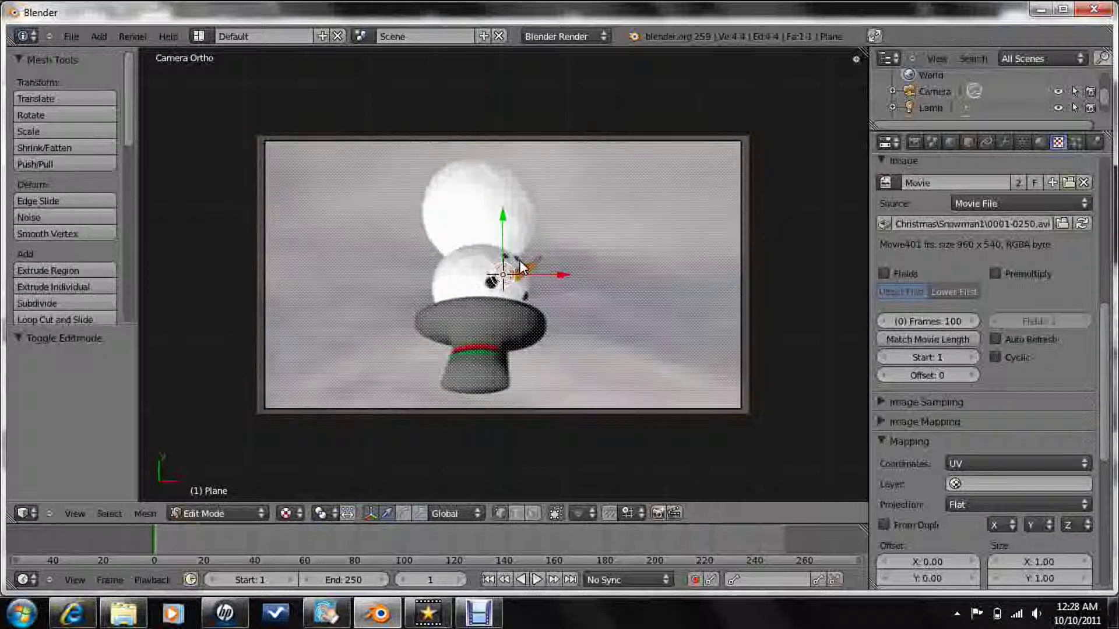
{"action": "key", "text": "a"}
{"action": "type", "text": "r"}
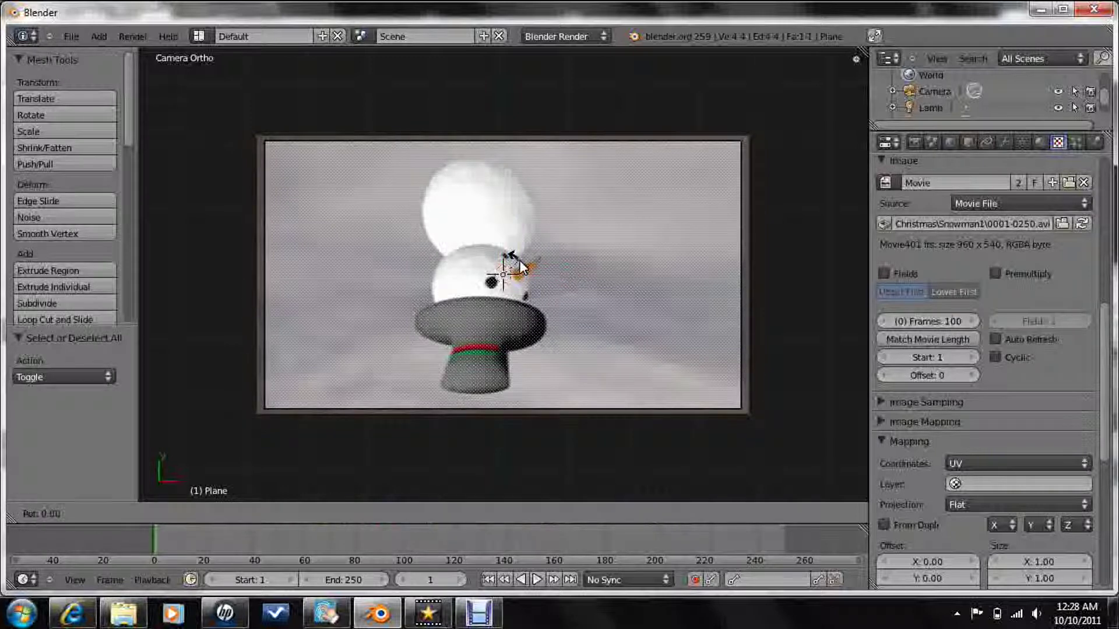
{"action": "type", "text": "18"}
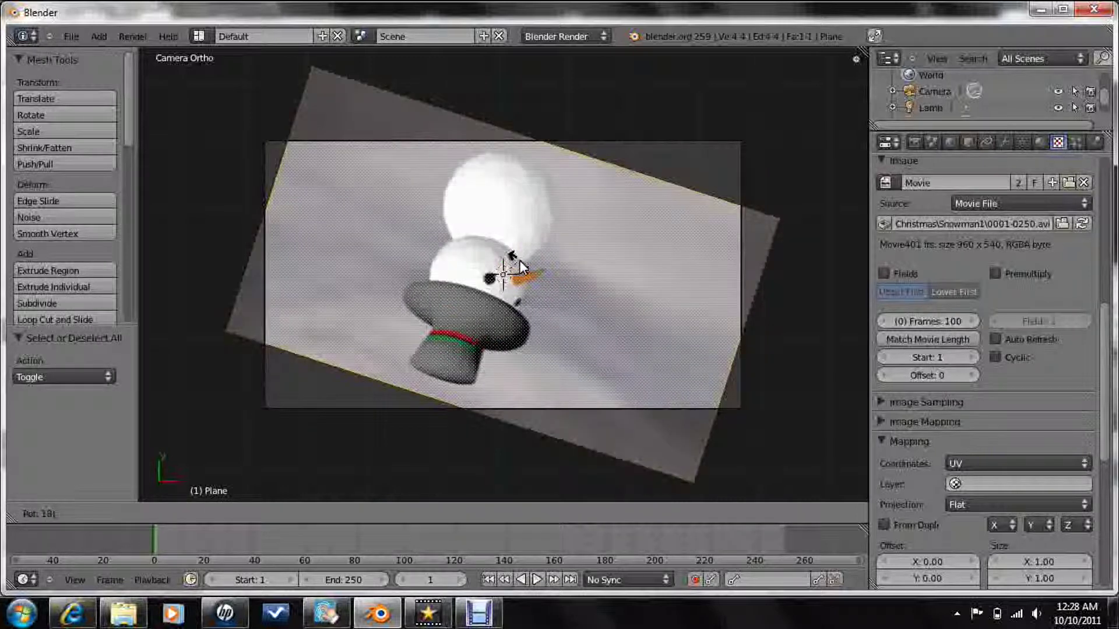
{"action": "type", "text": "0"}
{"action": "key", "text": "Return"}
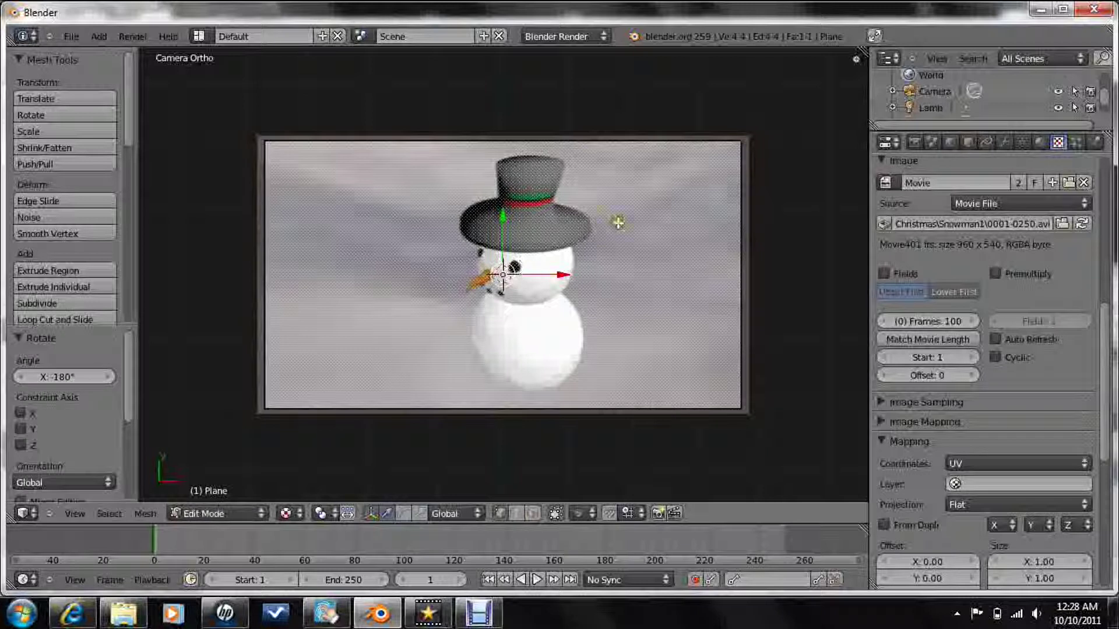
{"action": "key", "text": "Tab"}
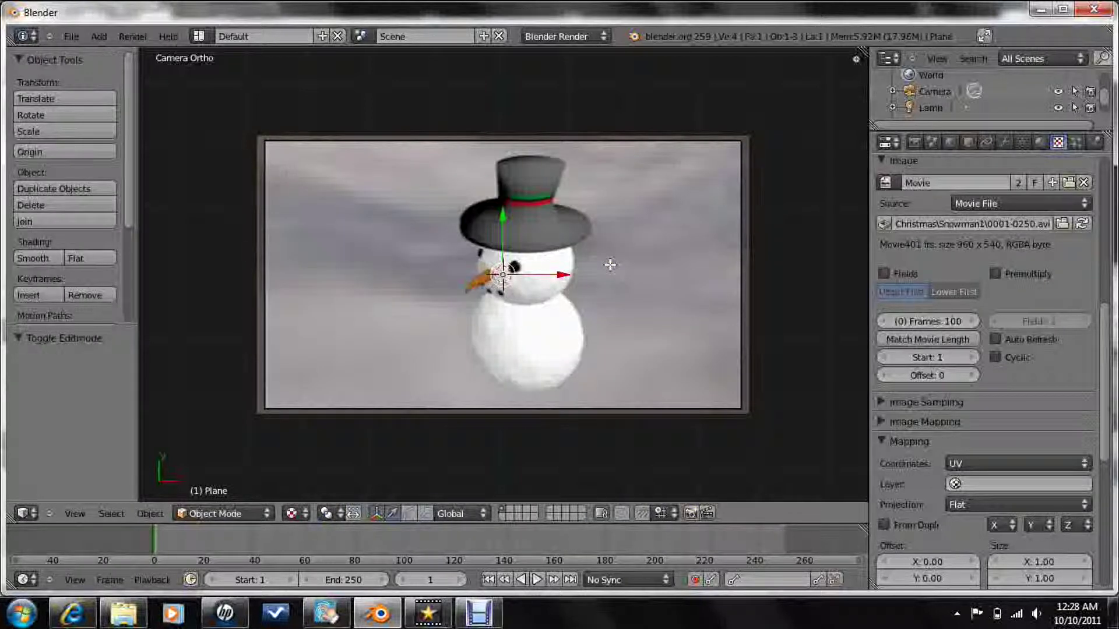
Test-render the current frame of the snowman-textured plane, then close the render.
{"action": "left_click", "coordinate": [924, 143]}
{"action": "left_click", "coordinate": [942, 211]}
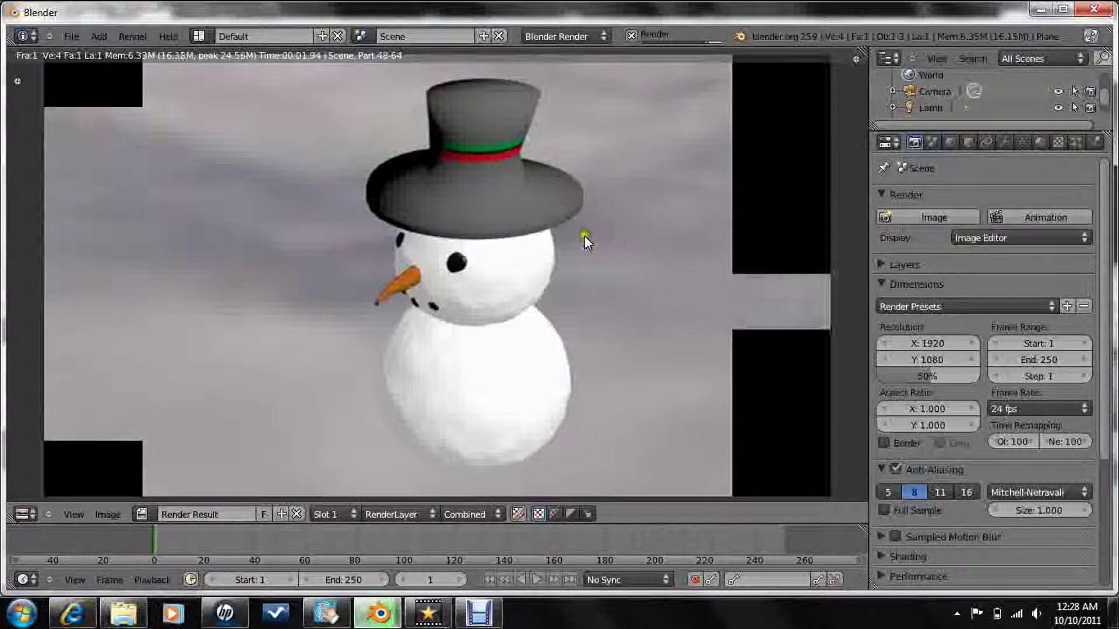
{"action": "key", "text": "Escape"}
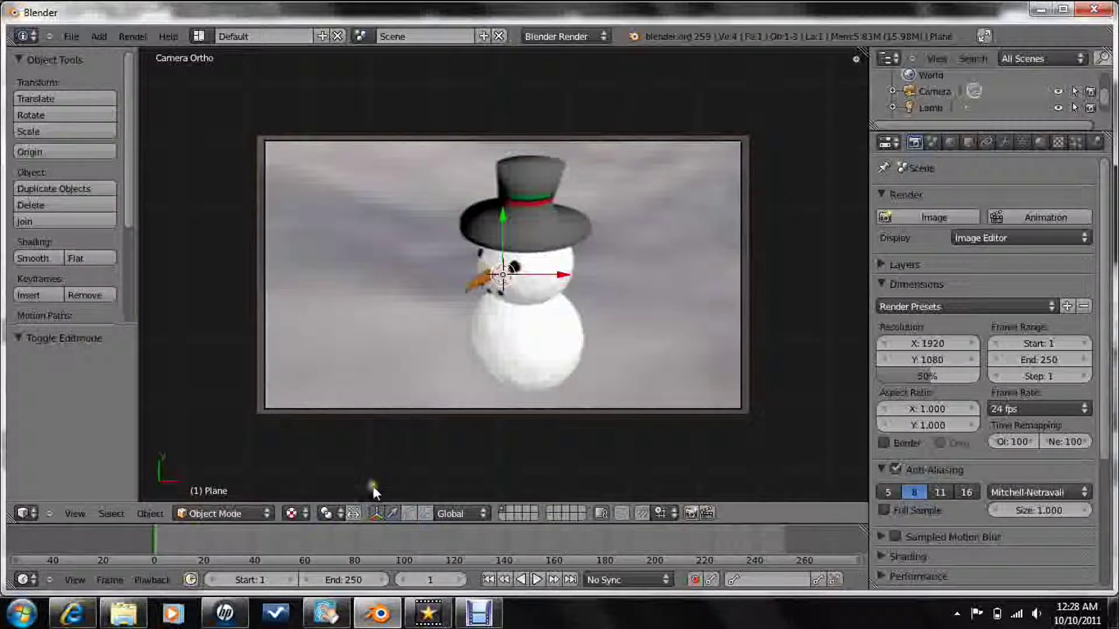
Render frame 86, showing snowy hills under a blue sky, then close it.
{"action": "left_click", "coordinate": [370, 542]}
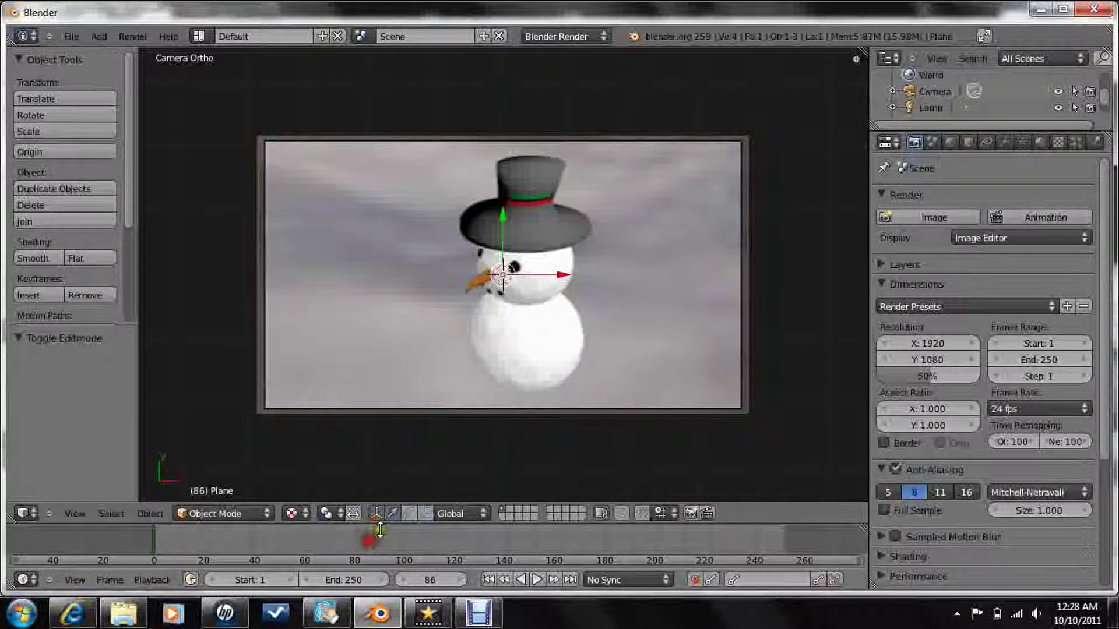
{"action": "left_click", "coordinate": [924, 217]}
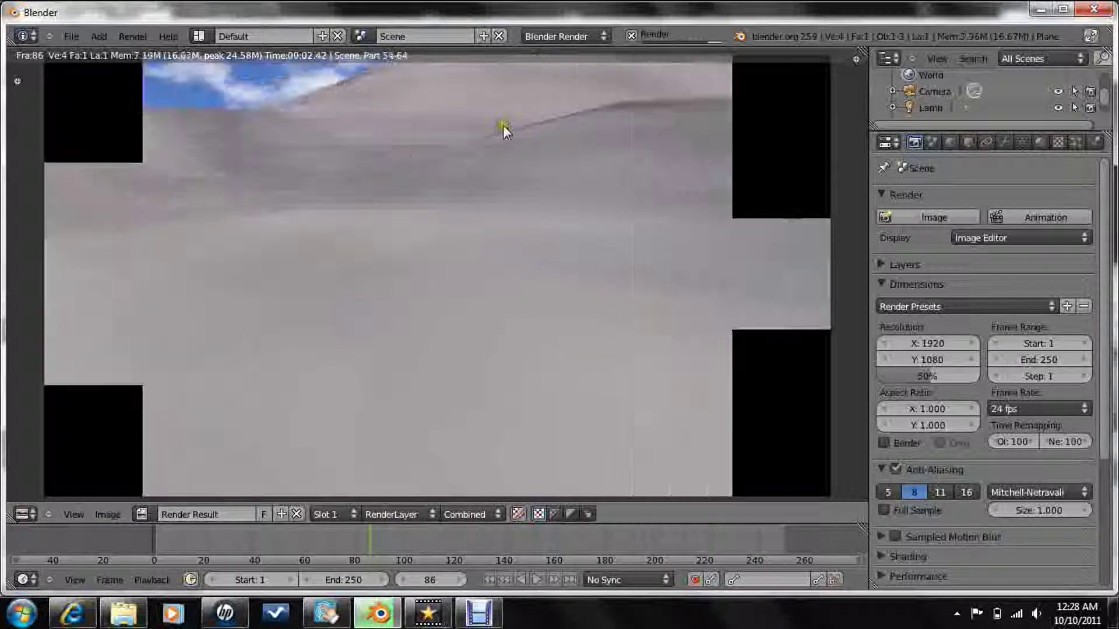
{"action": "key", "text": "Escape"}
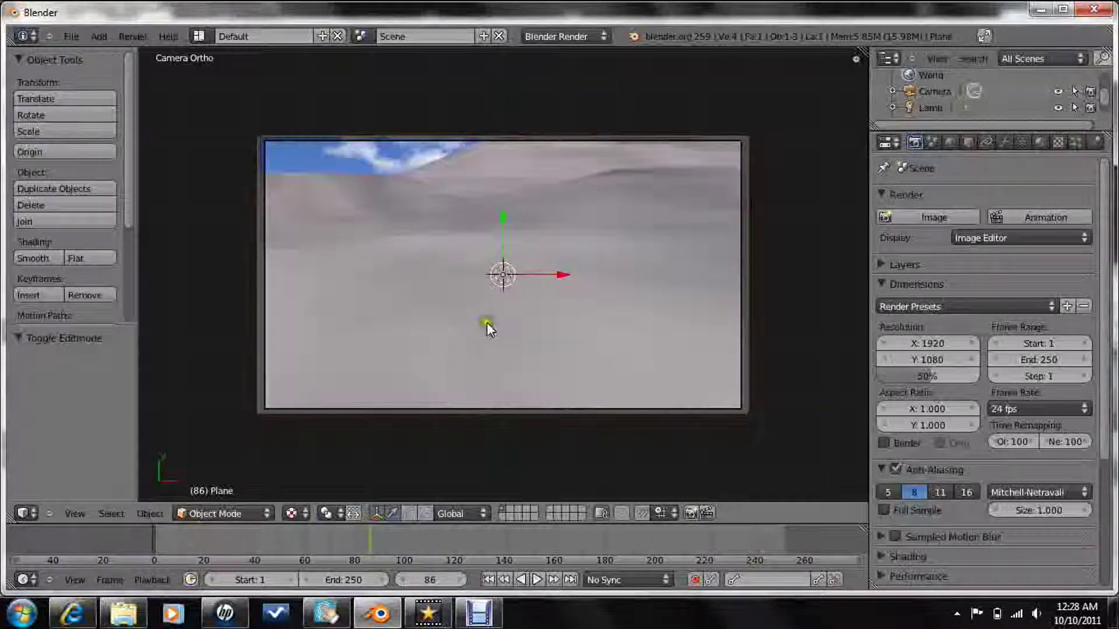
{"action": "middle_click_drag", "start_coordinate": [487, 323], "coordinate": [487, 311]}
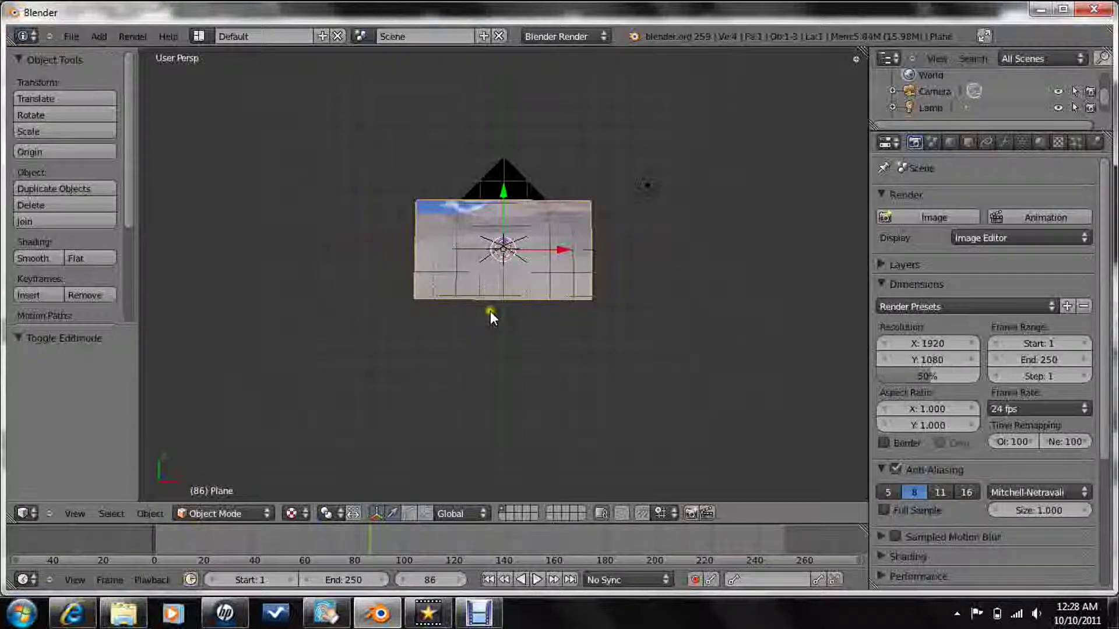
{"action": "scroll", "coordinate": [490, 311], "scroll_direction": "up", "scroll_amount": 2}
{"action": "scroll", "coordinate": [491, 311], "scroll_direction": "up", "scroll_amount": 3}
{"action": "scroll", "coordinate": [502, 276], "scroll_direction": "down", "scroll_amount": 5}
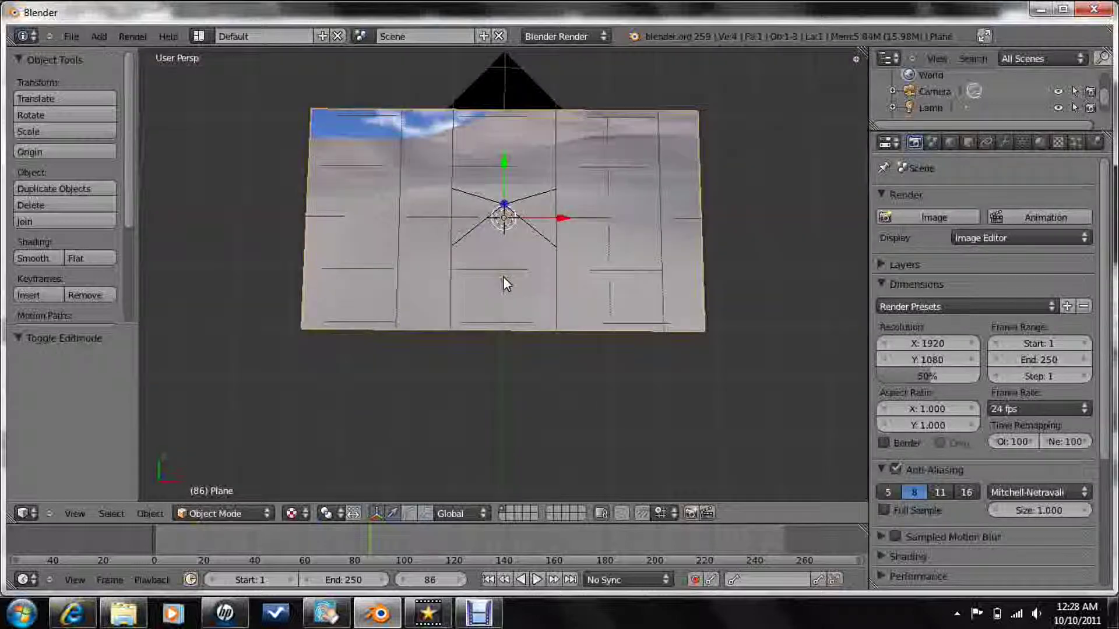
{"action": "scroll", "coordinate": [503, 277], "scroll_direction": "up", "scroll_amount": 1}
{"action": "scroll", "coordinate": [505, 278], "scroll_direction": "up", "scroll_amount": 1}
{"action": "middle_click_drag", "start_coordinate": [505, 278], "coordinate": [507, 279]}
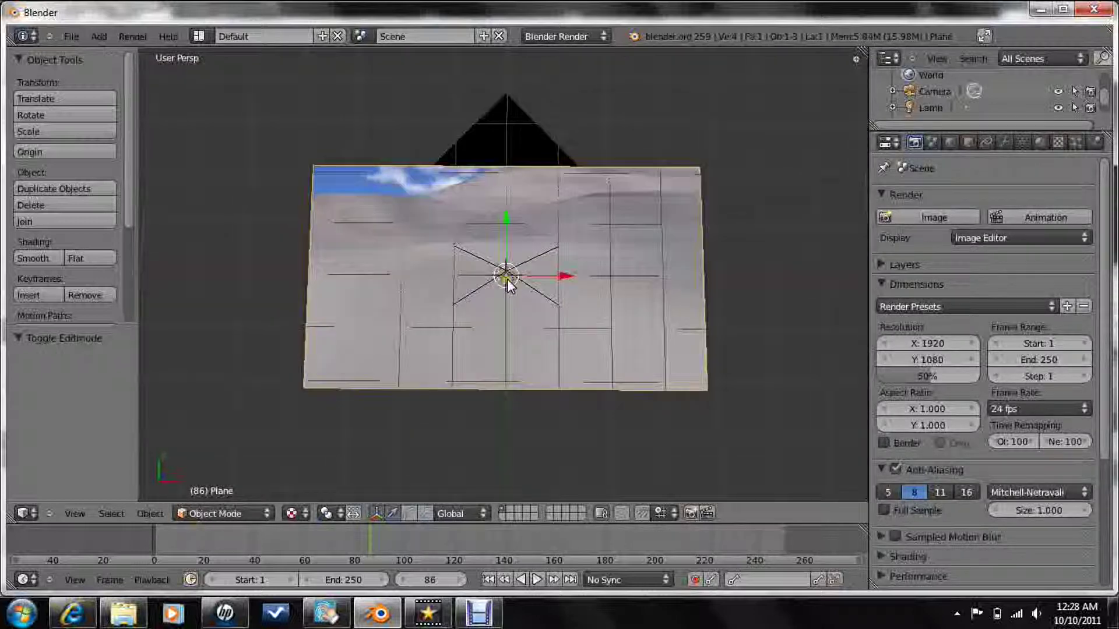
{"action": "mouse_move", "coordinate": [595, 329]}
{"action": "middle_mouse_down"}
{"action": "mouse_move", "coordinate": [555, 345]}
{"action": "mouse_move", "coordinate": [547, 360]}
{"action": "mouse_move", "coordinate": [511, 292]}
{"action": "mouse_move", "coordinate": [540, 305]}
{"action": "middle_mouse_up"}
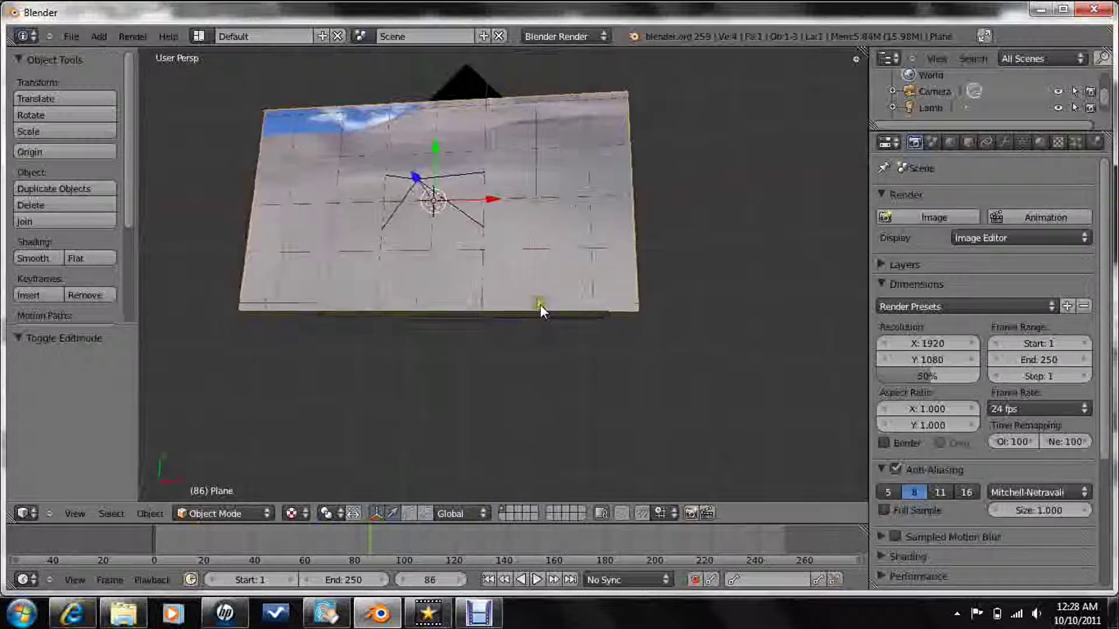
{"action": "middle_click_drag", "start_coordinate": [475, 262], "coordinate": [487, 293]}
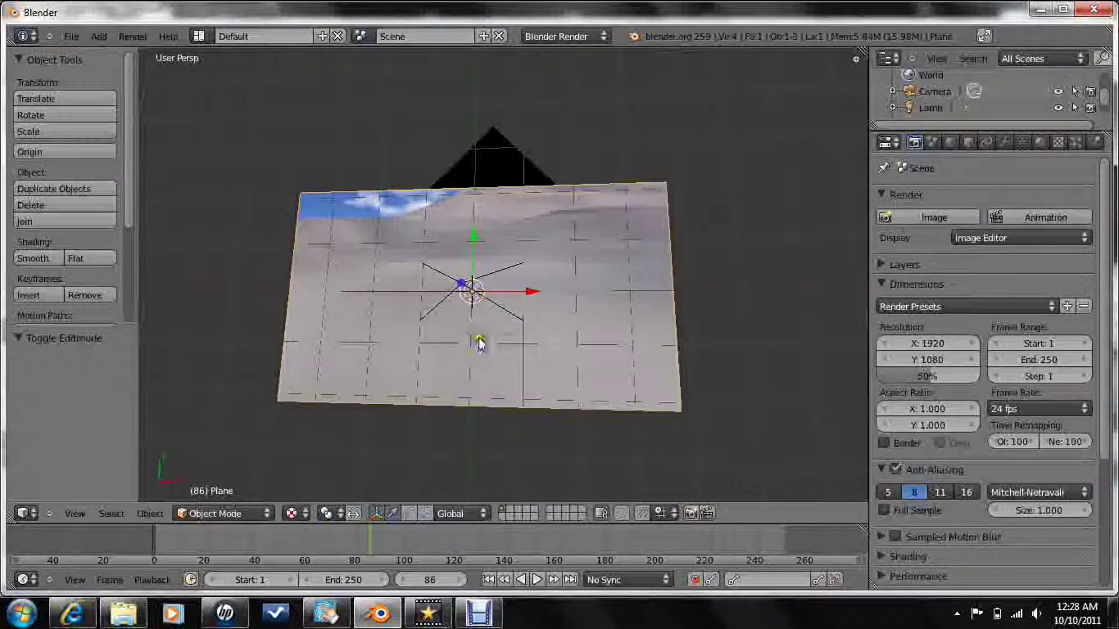
{"action": "mouse_move", "coordinate": [491, 353]}
{"action": "middle_mouse_down"}
{"action": "mouse_move", "coordinate": [492, 280]}
{"action": "mouse_move", "coordinate": [513, 275]}
{"action": "mouse_move", "coordinate": [516, 374]}
{"action": "mouse_move", "coordinate": [505, 352]}
{"action": "middle_mouse_up"}
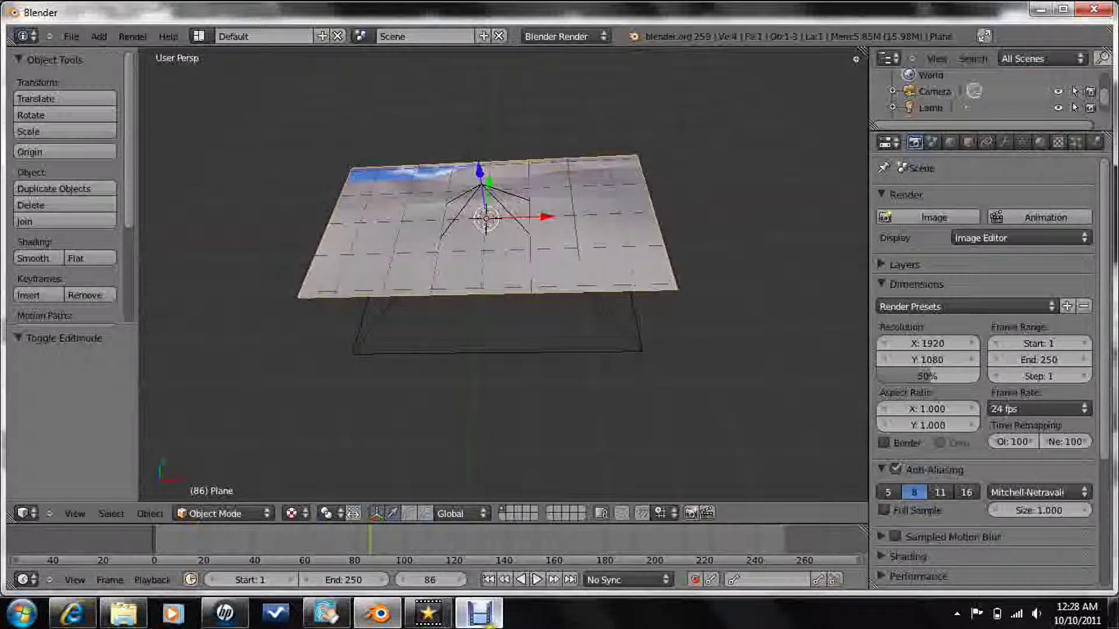